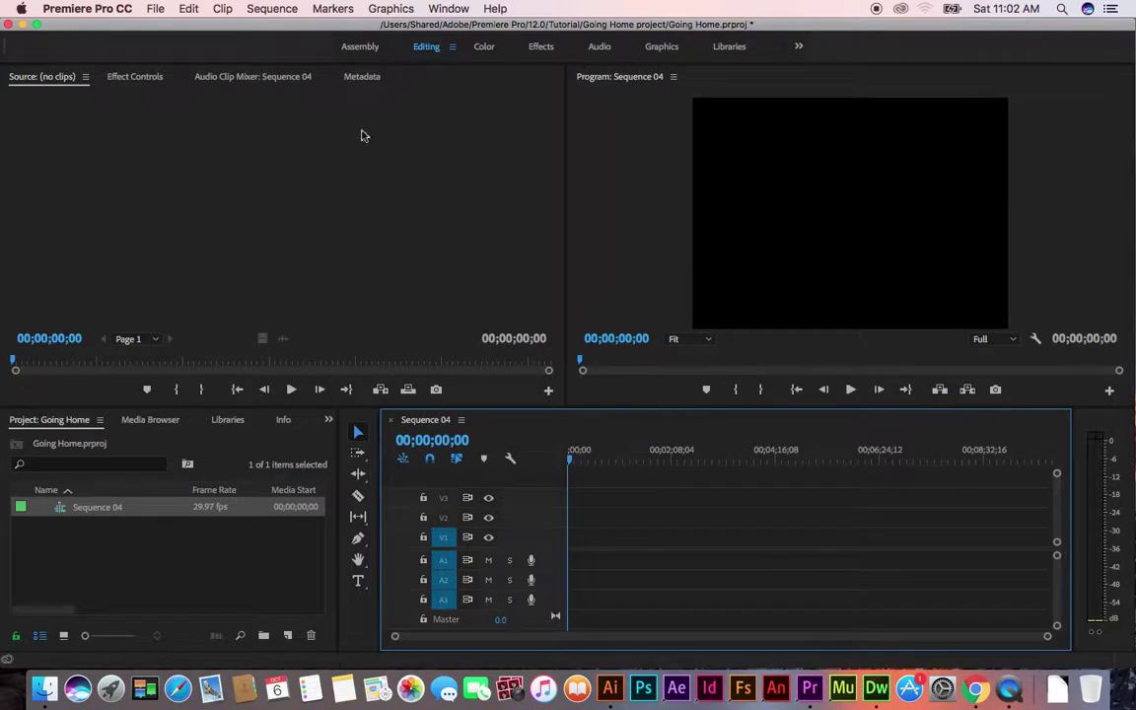
Browse the menus, cancel a New Legacy Title dialog, and reopen the File > New submenu
{"action": "left_click", "coordinate": [156, 10]}
{"action": "mouse_move", "coordinate": [159, 26]}
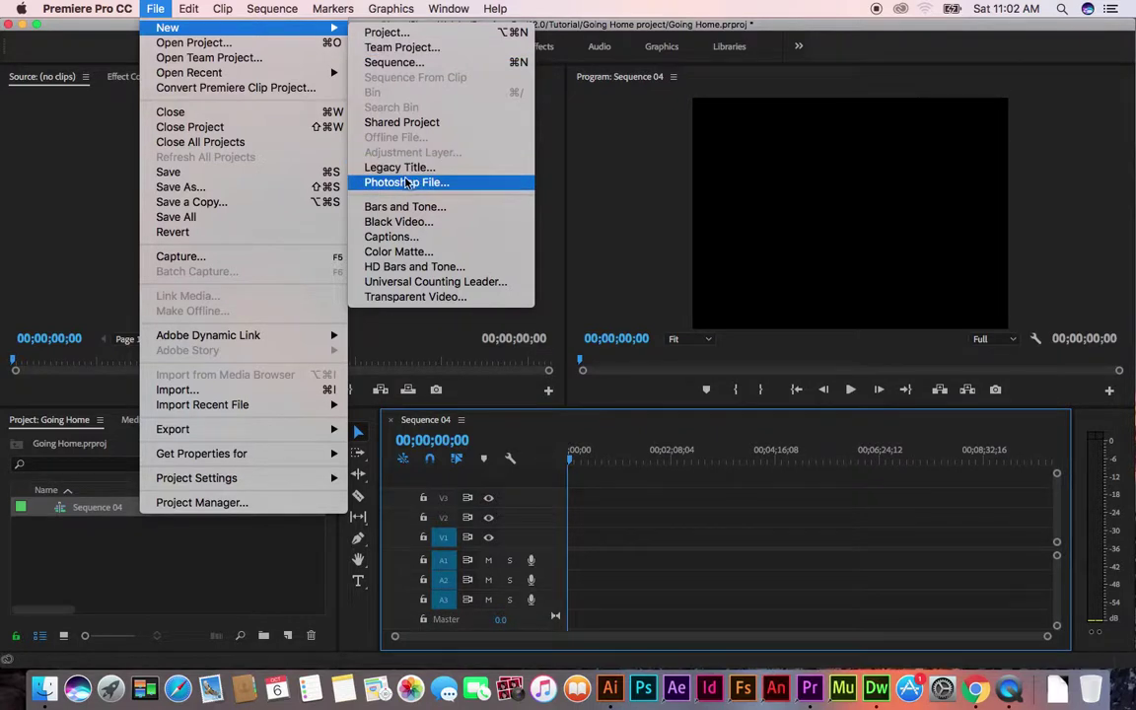
{"action": "mouse_move", "coordinate": [280, 16]}
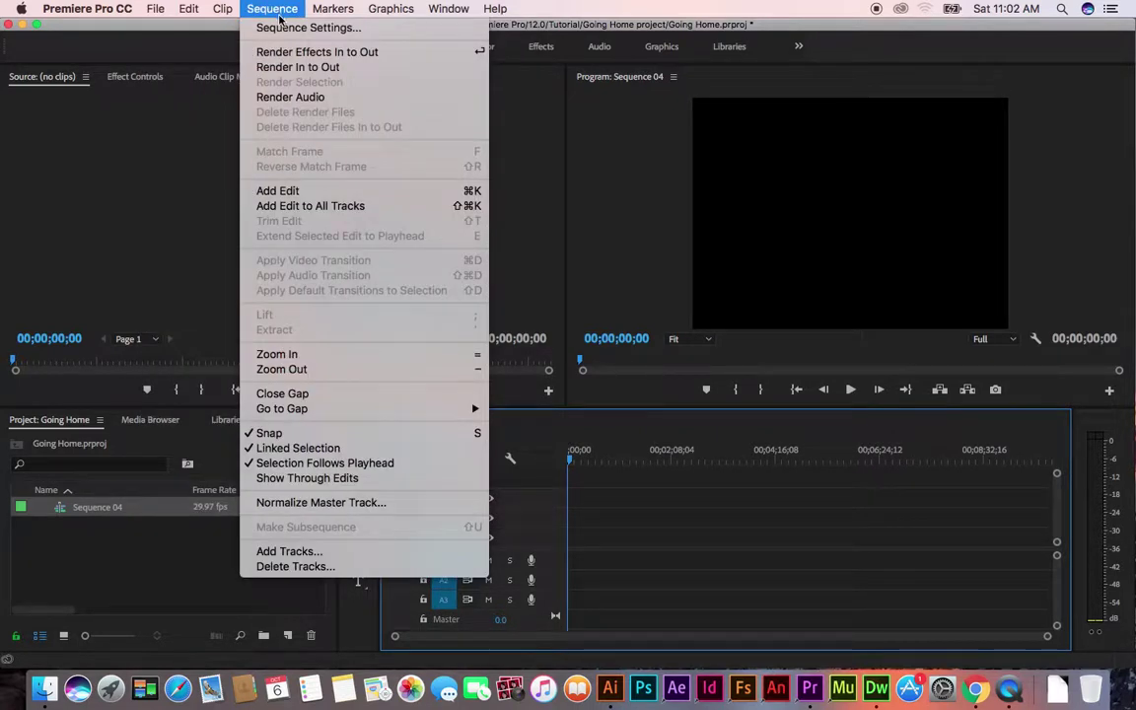
{"action": "mouse_move", "coordinate": [343, 12]}
{"action": "mouse_move", "coordinate": [464, 10]}
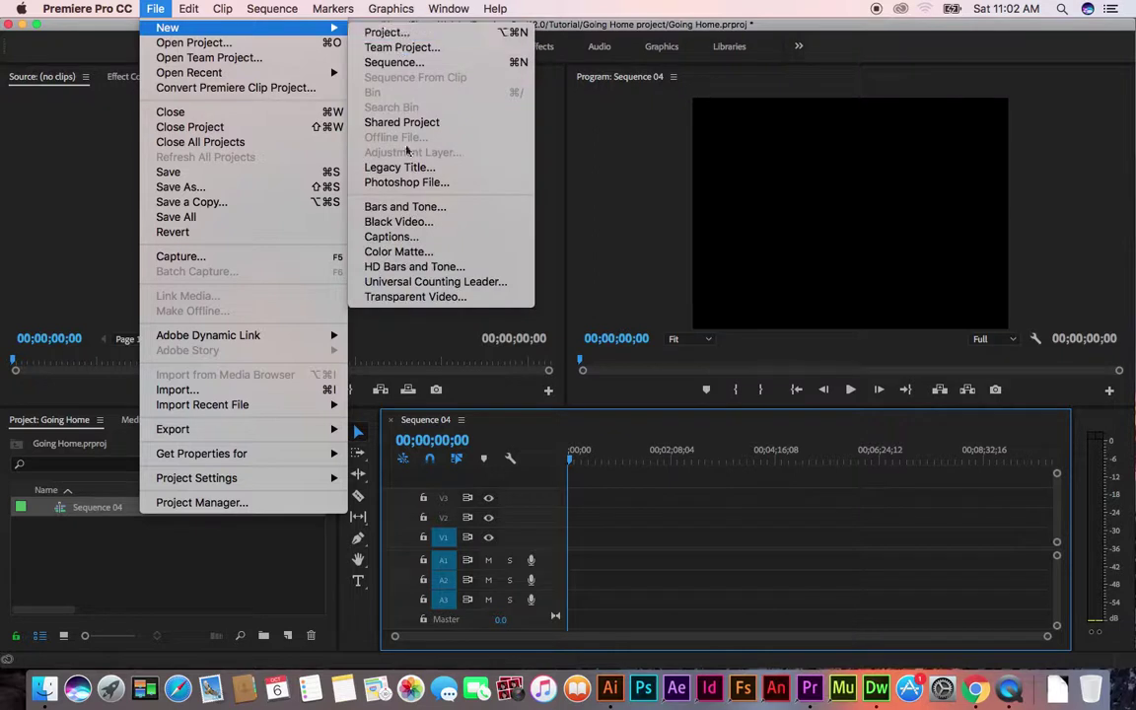
{"action": "left_click", "coordinate": [409, 167]}
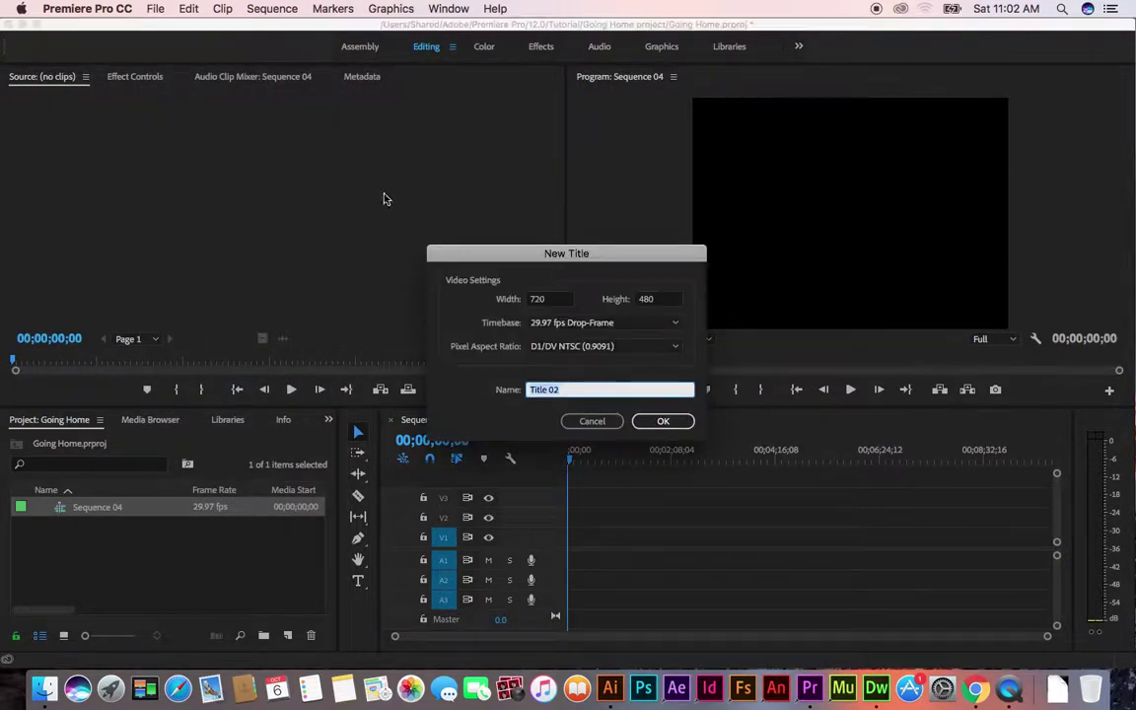
{"action": "left_click", "coordinate": [594, 422]}
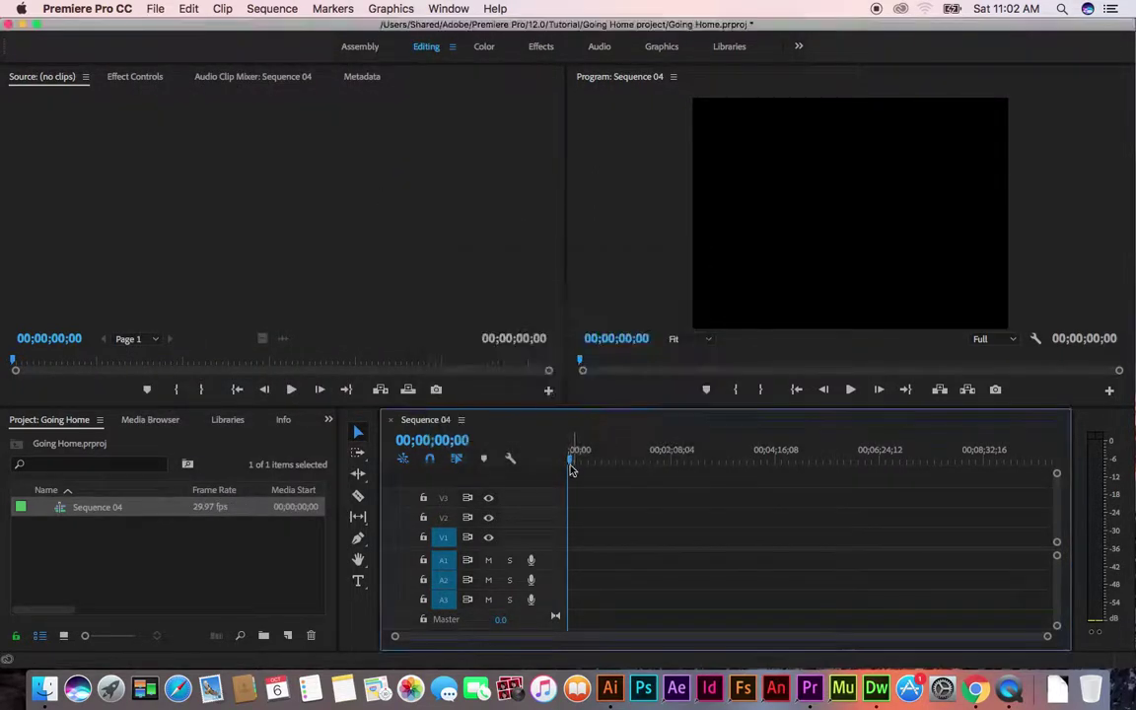
{"action": "left_click", "coordinate": [818, 229]}
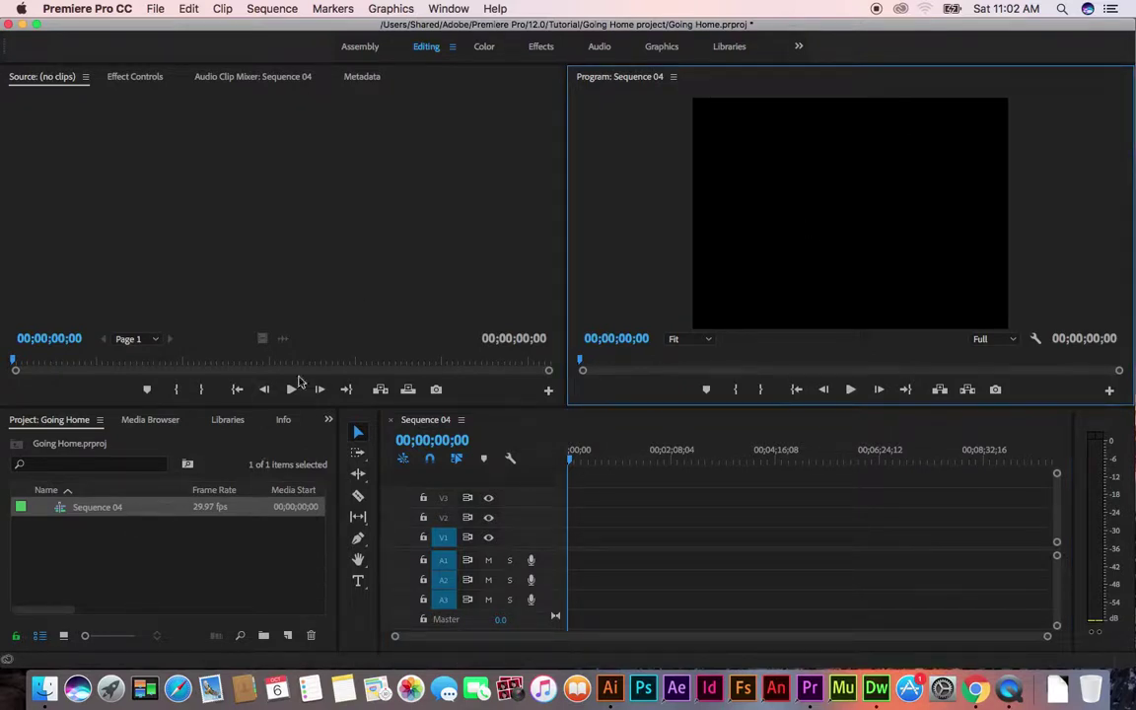
{"action": "left_click", "coordinate": [157, 9]}
Create a new legacy title named 'My First Title'
{"action": "mouse_move", "coordinate": [197, 27]}
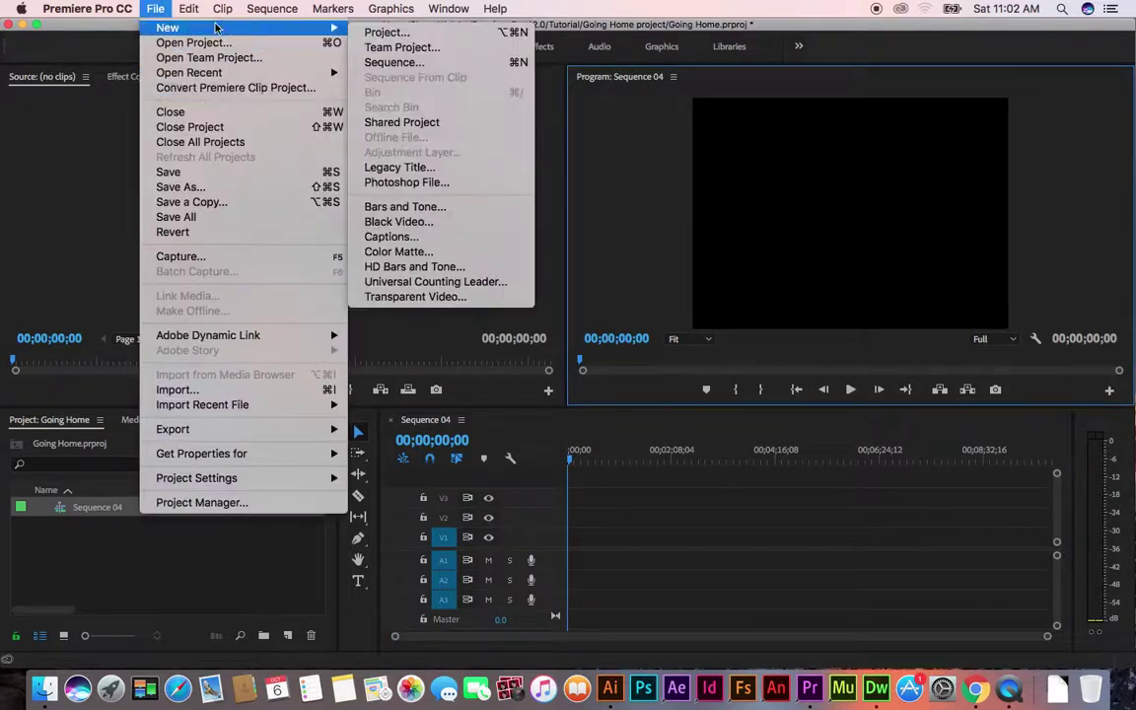
{"action": "left_click", "coordinate": [431, 167]}
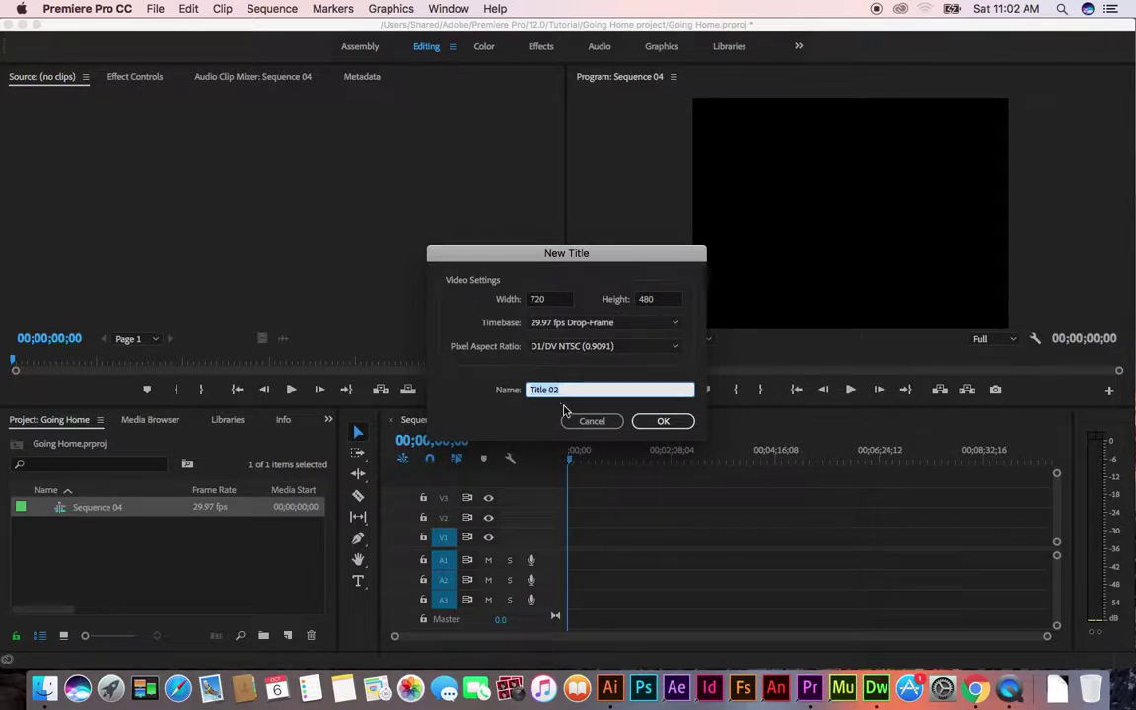
{"action": "type", "text": "My First"}
{"action": "left_click", "coordinate": [660, 422]}
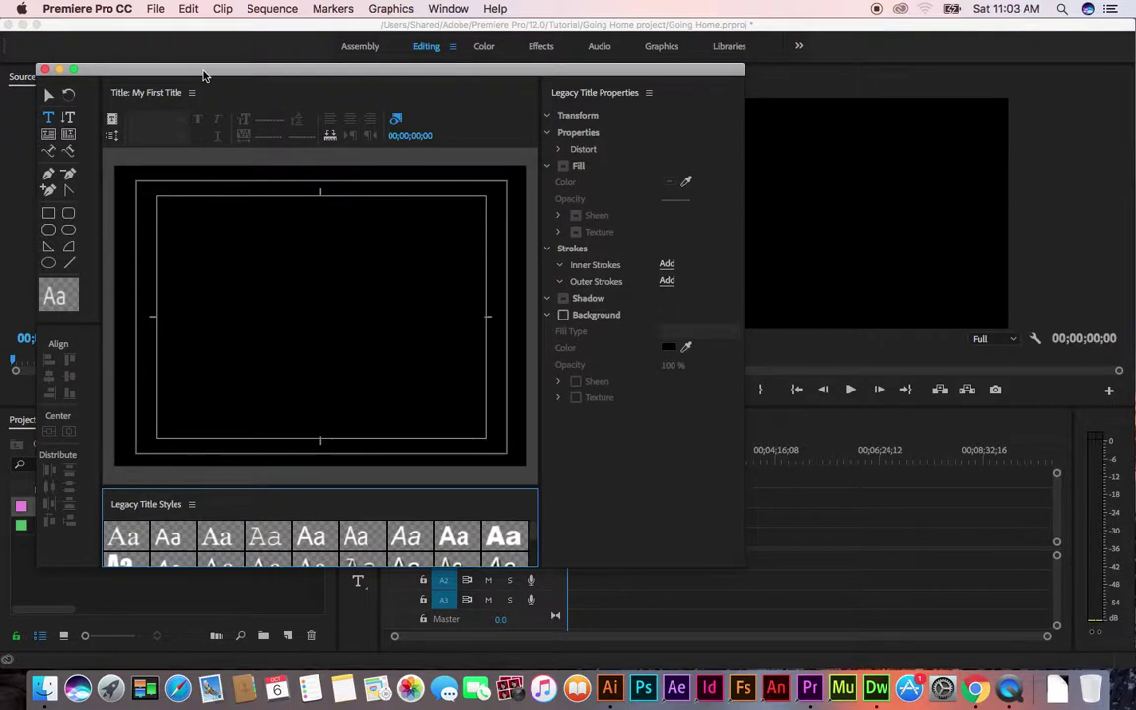
Type the person's name on the canvas and centre it at X 330.2, Y 251.5
{"action": "left_click_drag", "start_coordinate": [205, 71], "coordinate": [300, 77]}
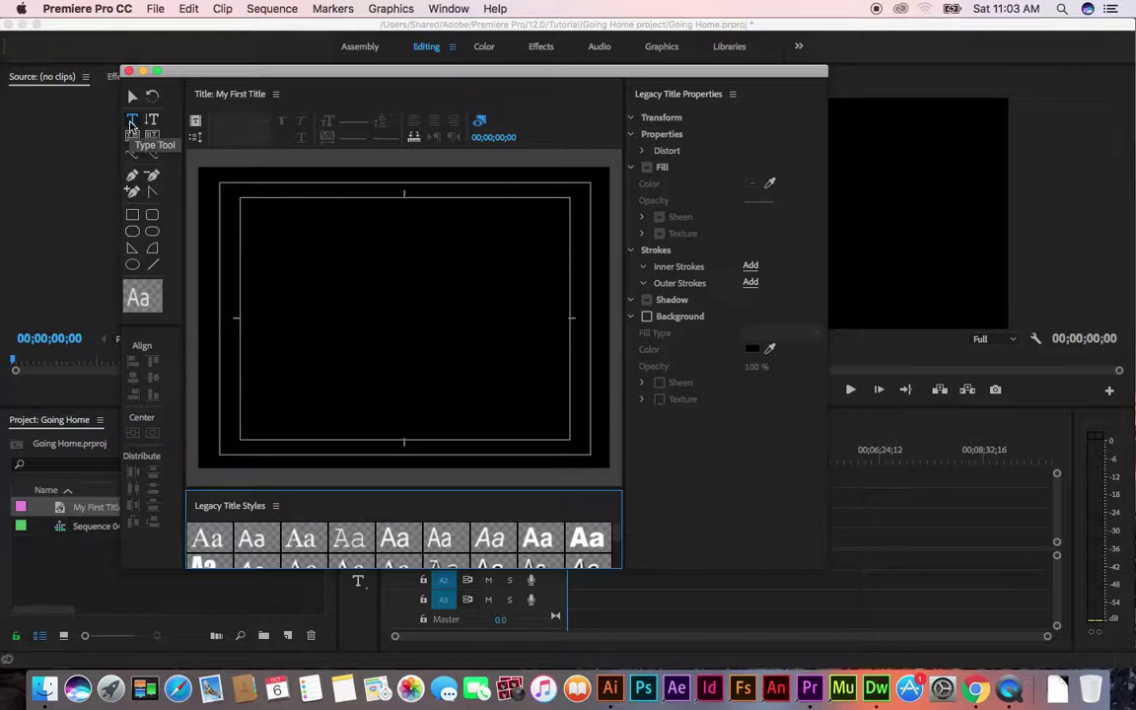
{"action": "left_click", "coordinate": [133, 119]}
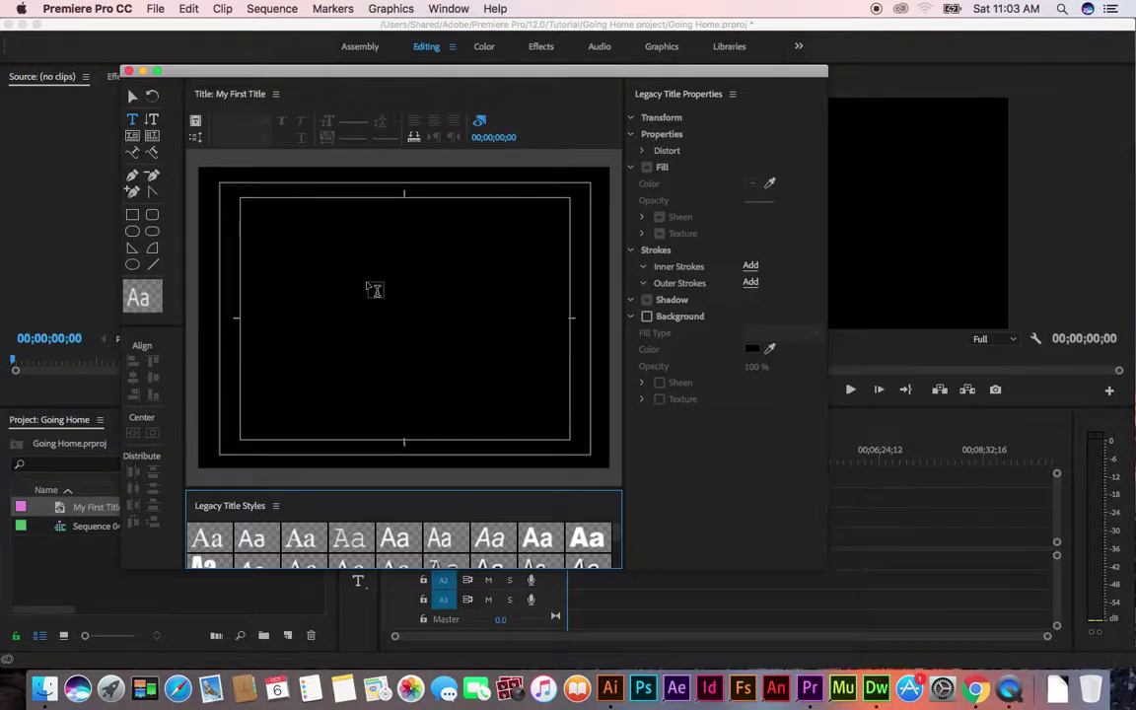
{"action": "left_click", "coordinate": [405, 325]}
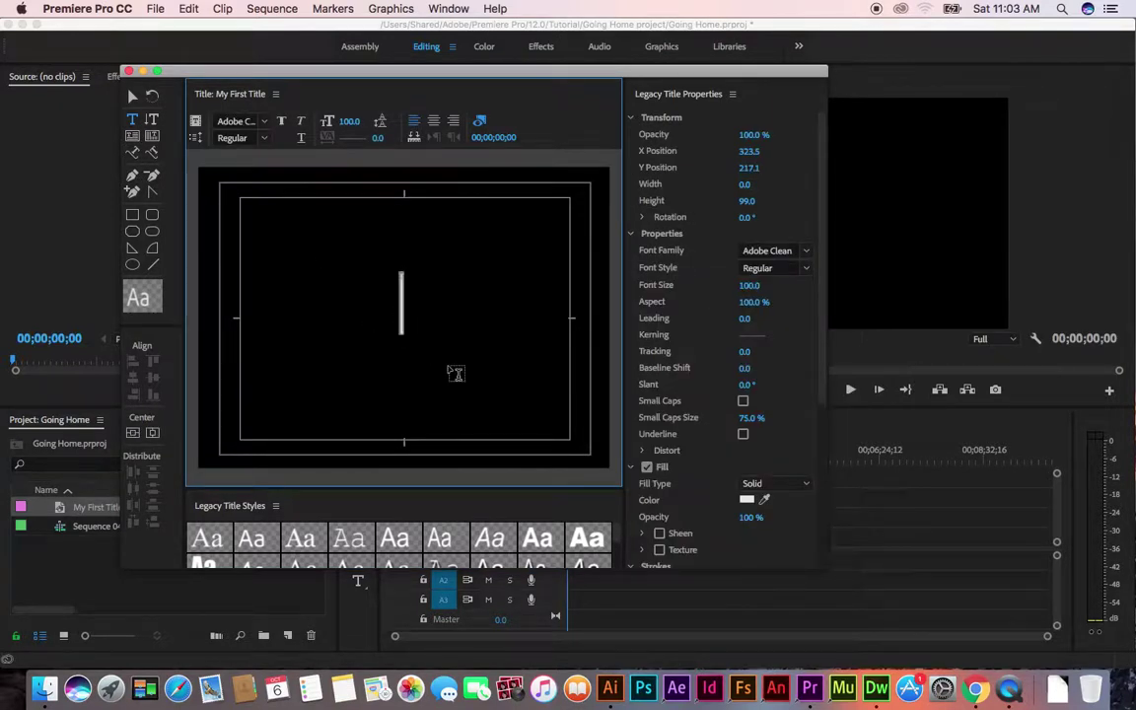
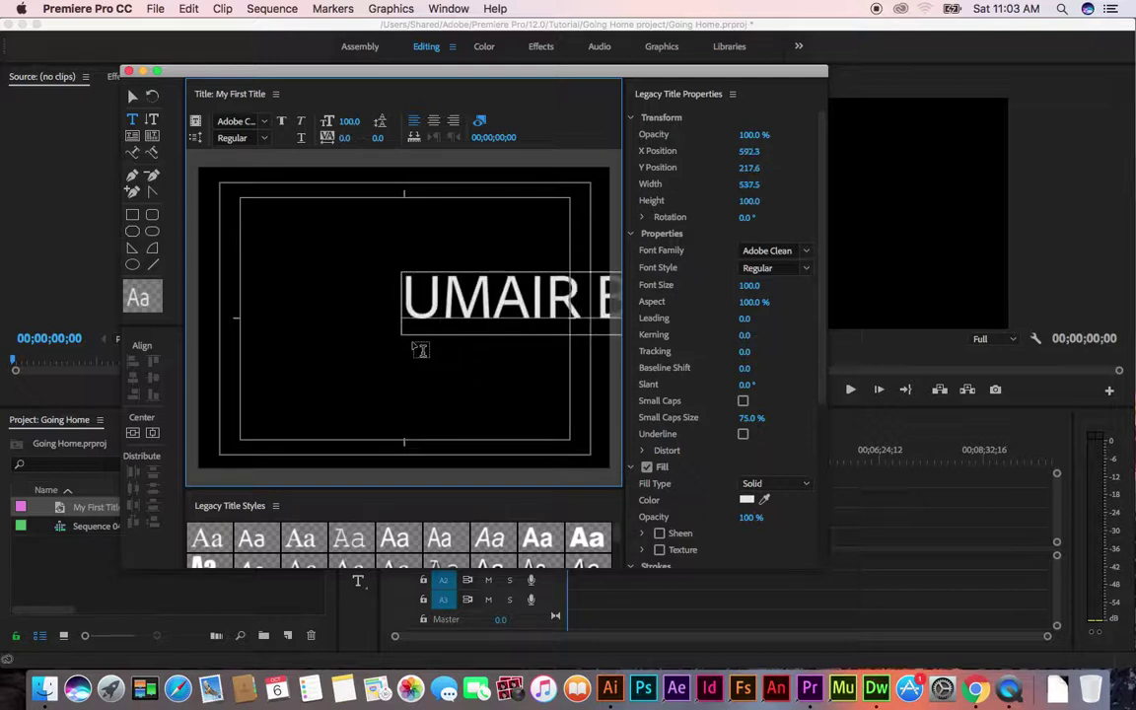
{"action": "left_click", "coordinate": [132, 96]}
{"action": "left_click_drag", "start_coordinate": [495, 315], "coordinate": [317, 331]}
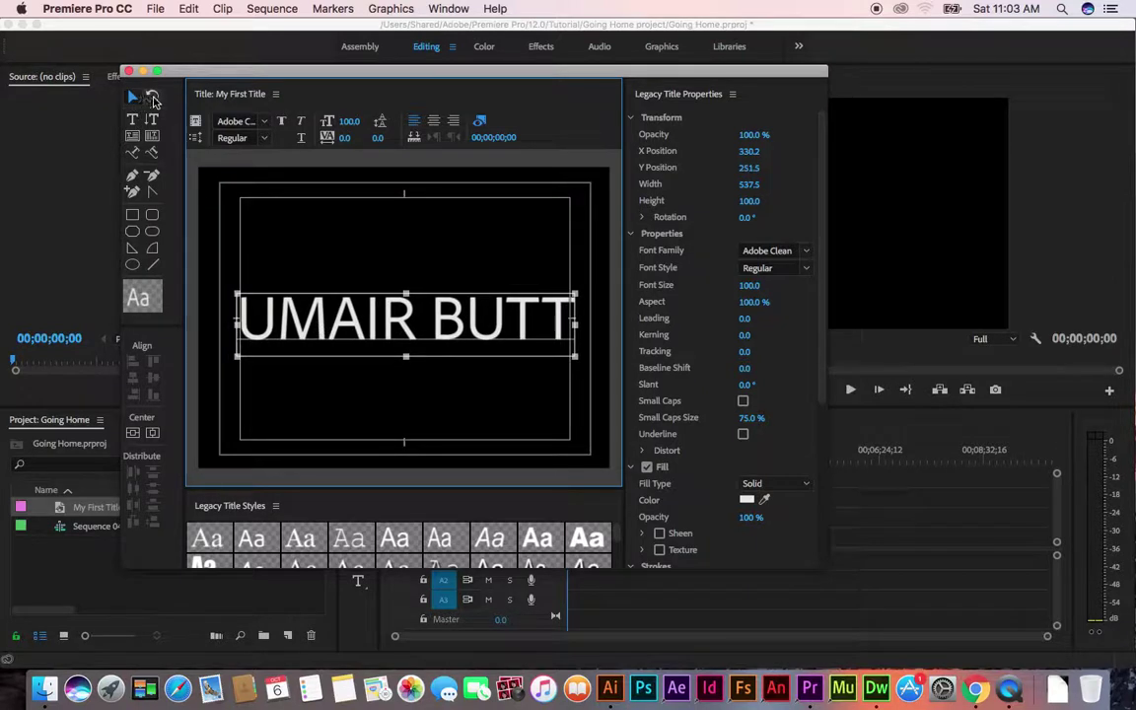
Rotate the name text to 5.2° and enlarge the Legacy Title window
{"action": "left_click", "coordinate": [152, 99]}
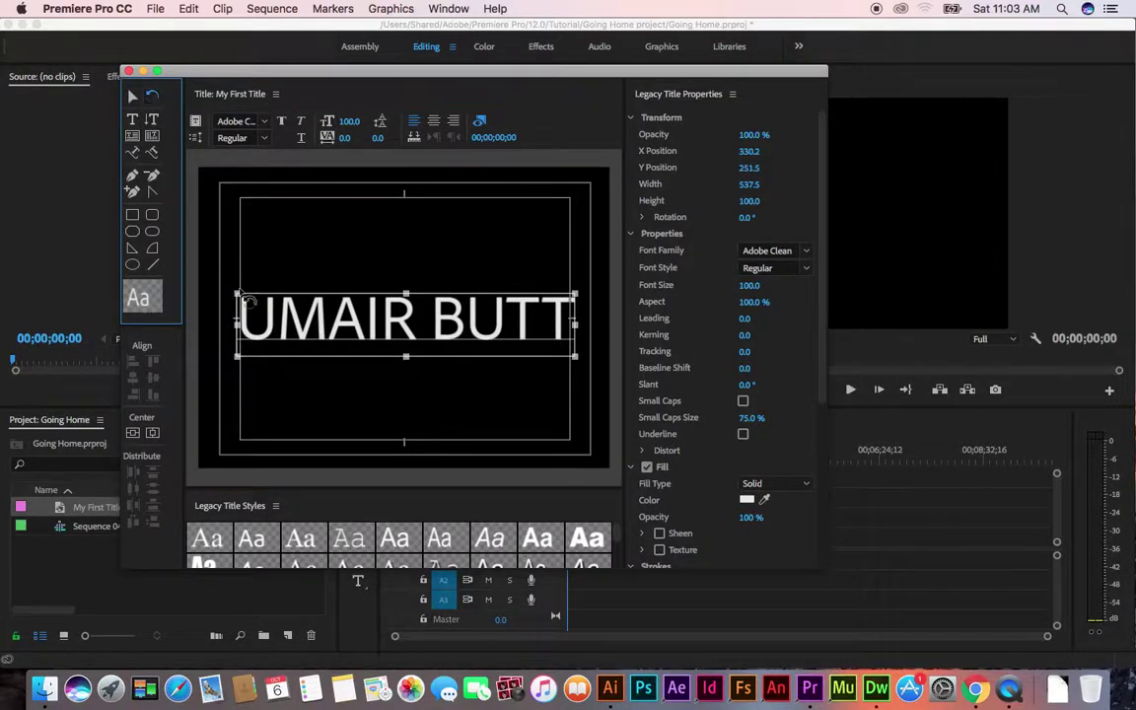
{"action": "mouse_move", "coordinate": [246, 307]}
{"action": "left_mouse_down"}
{"action": "mouse_move", "coordinate": [232, 268]}
{"action": "mouse_move", "coordinate": [252, 294]}
{"action": "left_mouse_up"}
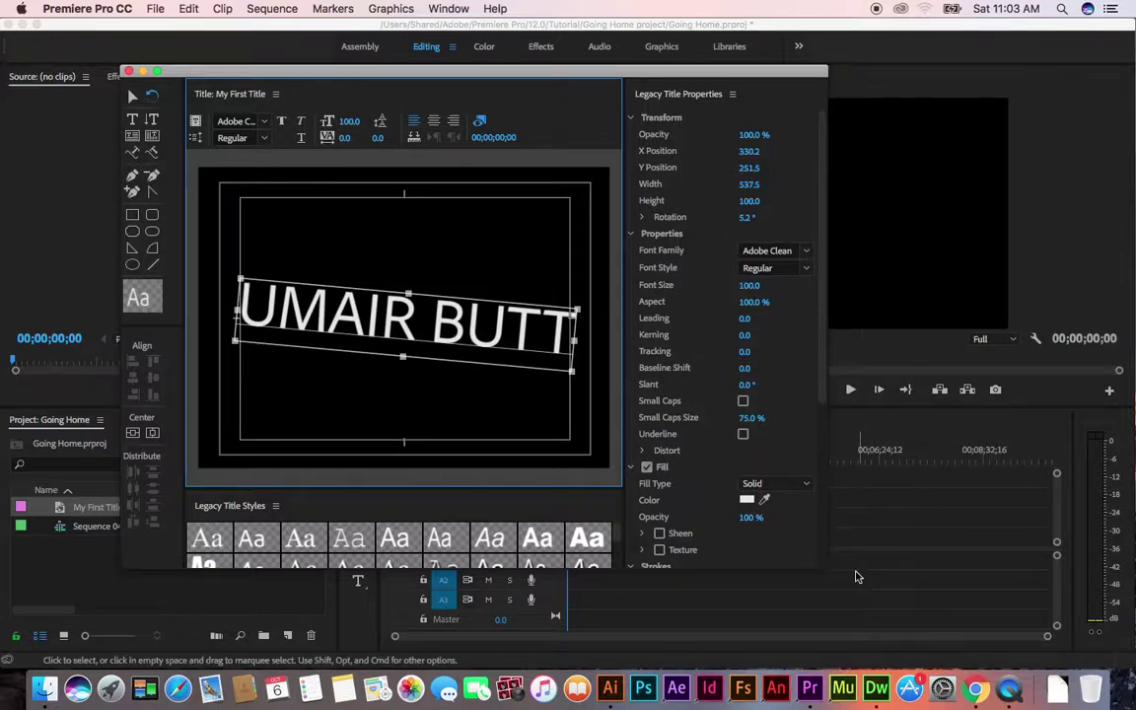
{"action": "left_click_drag", "start_coordinate": [847, 601], "coordinate": [884, 651]}
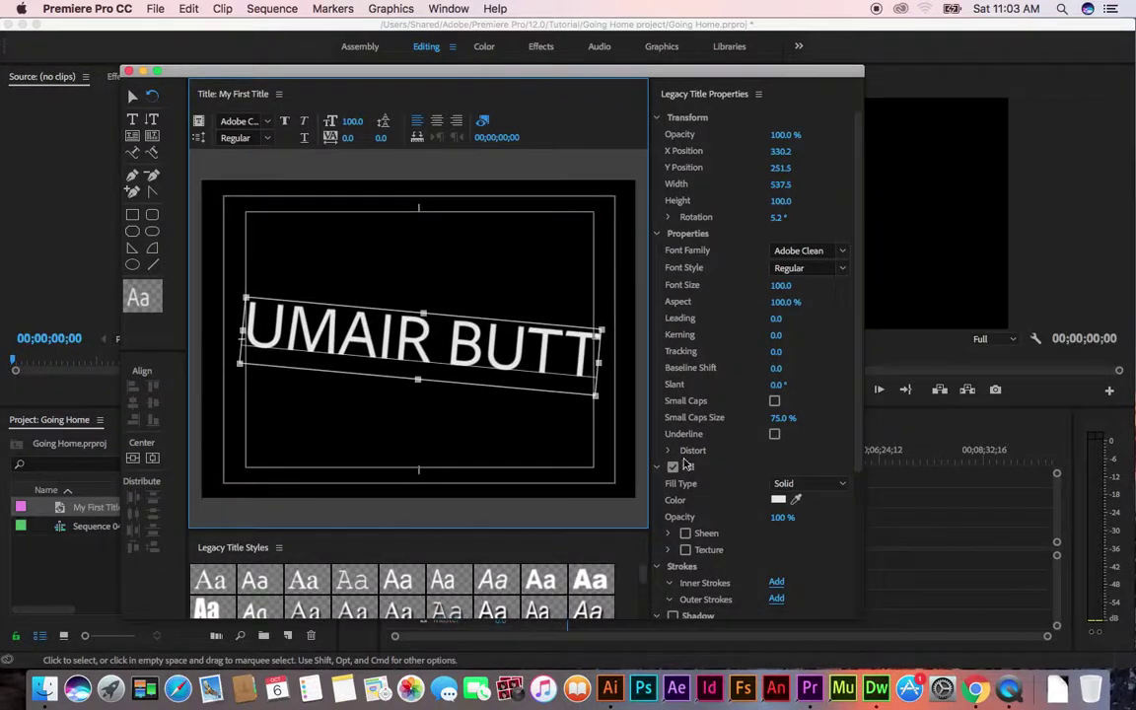
Give the Styles panel more room and try cyan, red, yellow and gold gradient styles
{"action": "scroll", "coordinate": [530, 570], "scroll_direction": "down", "scroll_amount": 4}
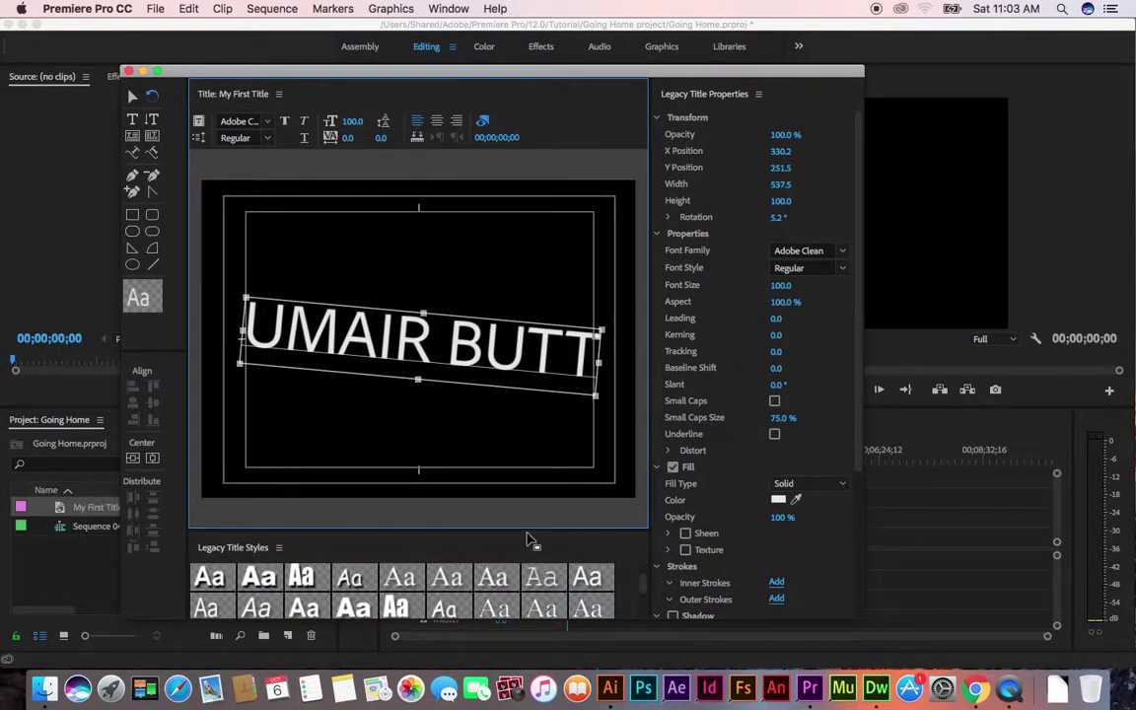
{"action": "left_click_drag", "start_coordinate": [529, 521], "coordinate": [547, 411]}
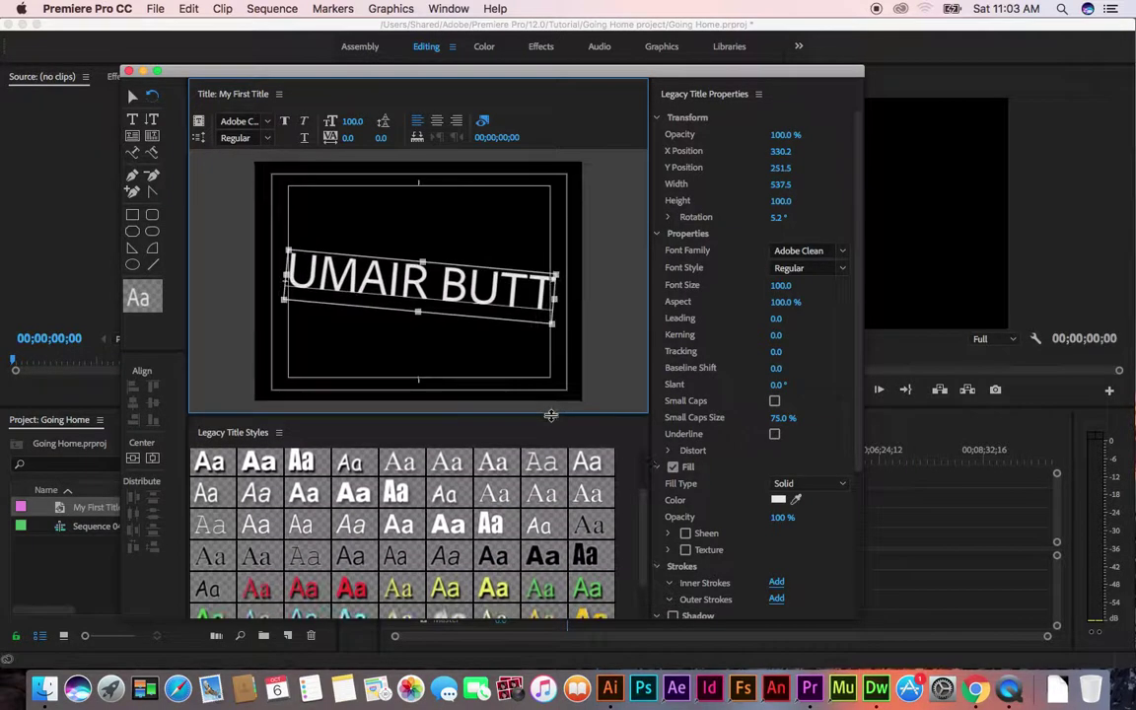
{"action": "scroll", "coordinate": [425, 542], "scroll_direction": "down", "scroll_amount": 2}
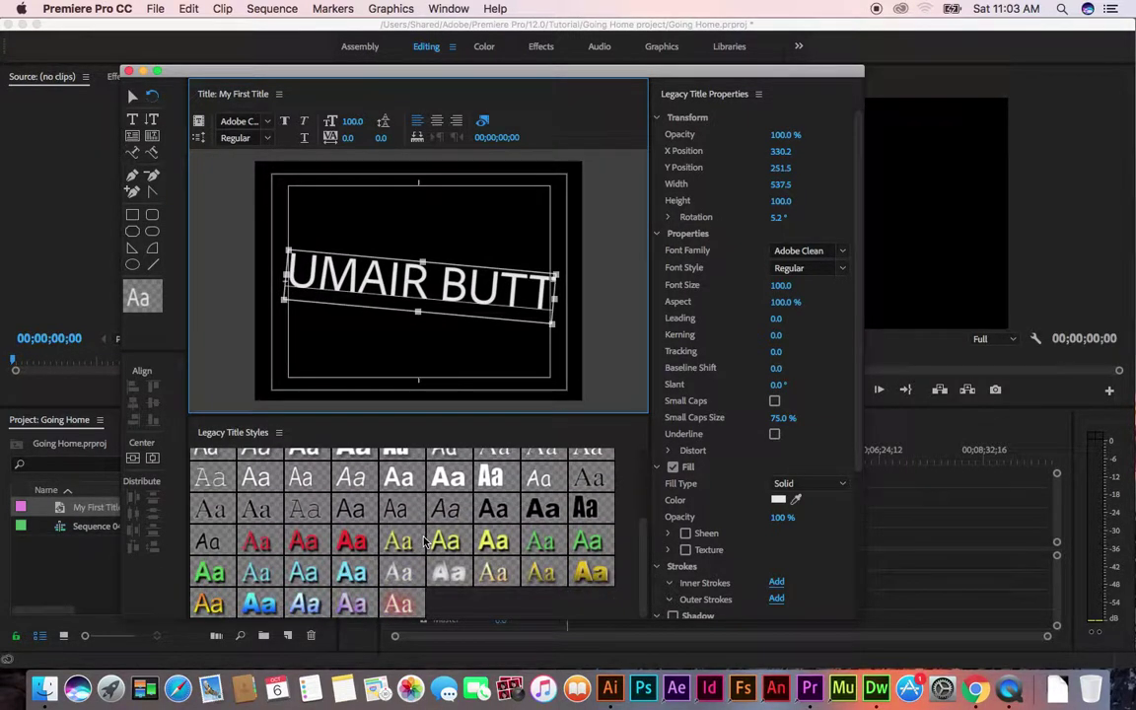
{"action": "left_click", "coordinate": [355, 575]}
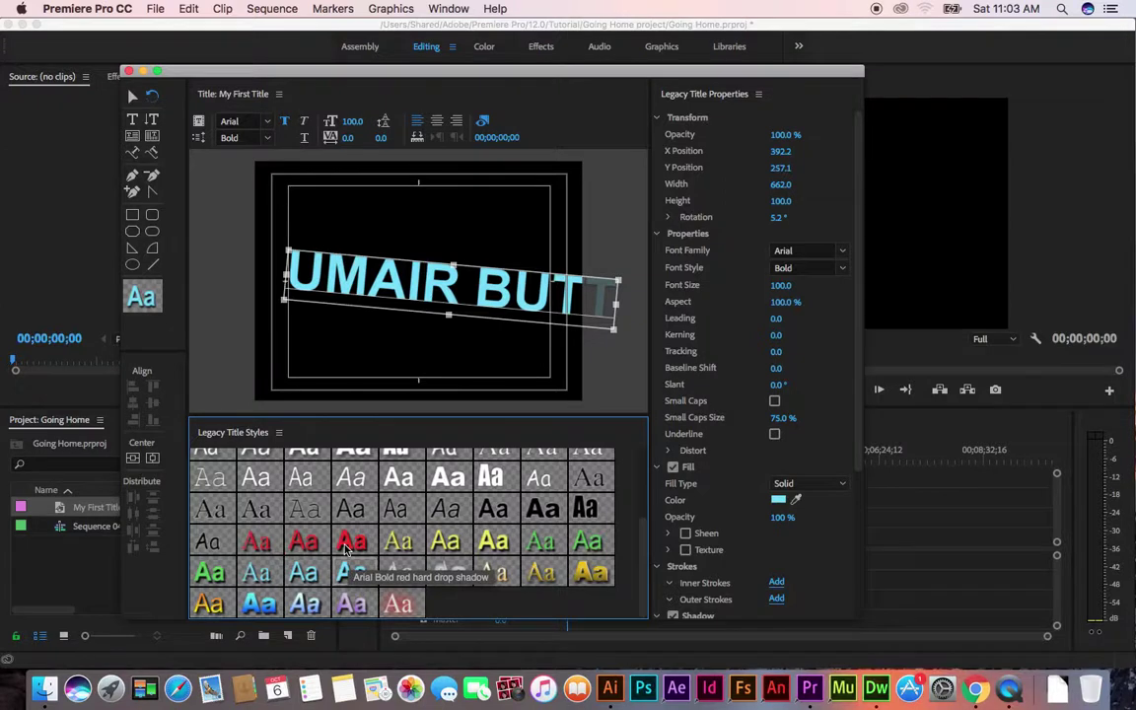
{"action": "left_click", "coordinate": [347, 543]}
{"action": "left_click", "coordinate": [308, 548]}
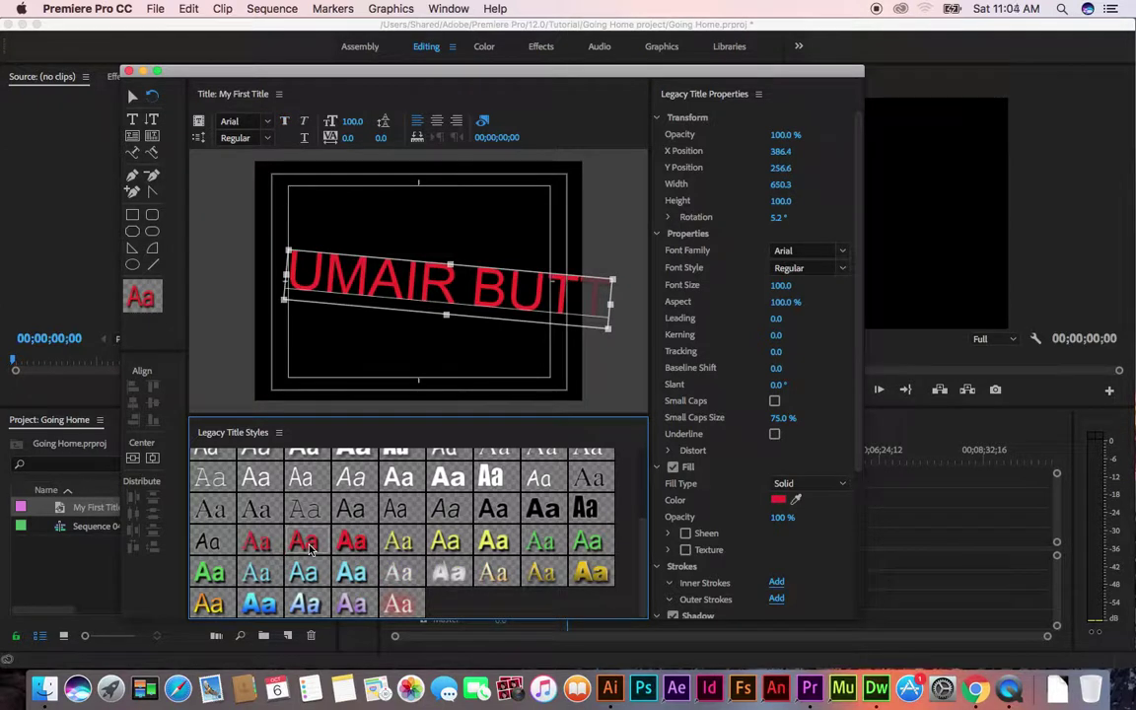
{"action": "left_click", "coordinate": [209, 571]}
{"action": "left_click", "coordinate": [209, 605]}
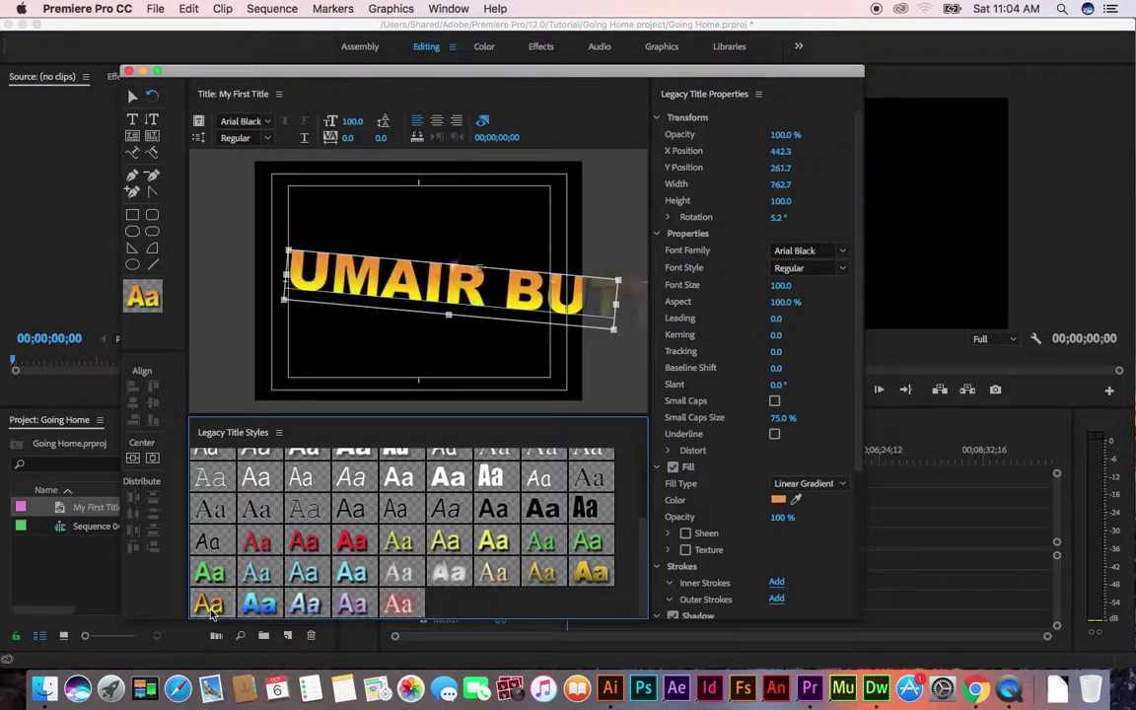
{"action": "left_click", "coordinate": [490, 542]}
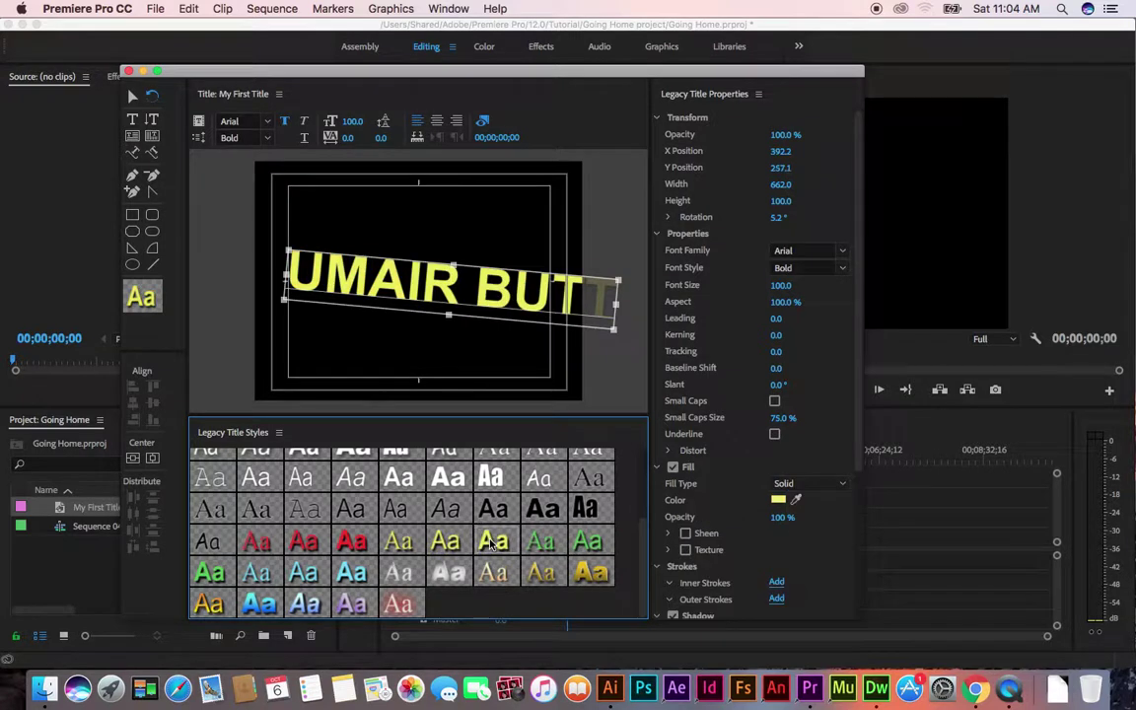
{"action": "left_click", "coordinate": [546, 579]}
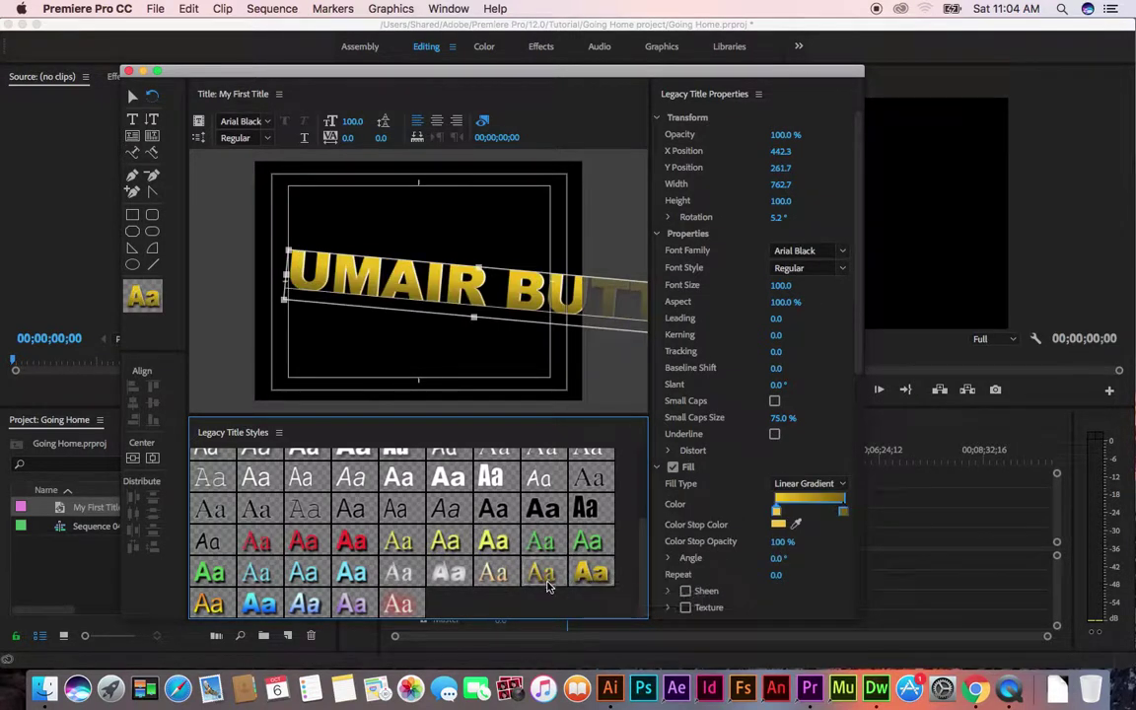
Try outlined, blue, red glow, purple and green styles, settling on yellow-orange gradient Arial Black
{"action": "left_click", "coordinate": [511, 515]}
{"action": "left_click", "coordinate": [331, 542]}
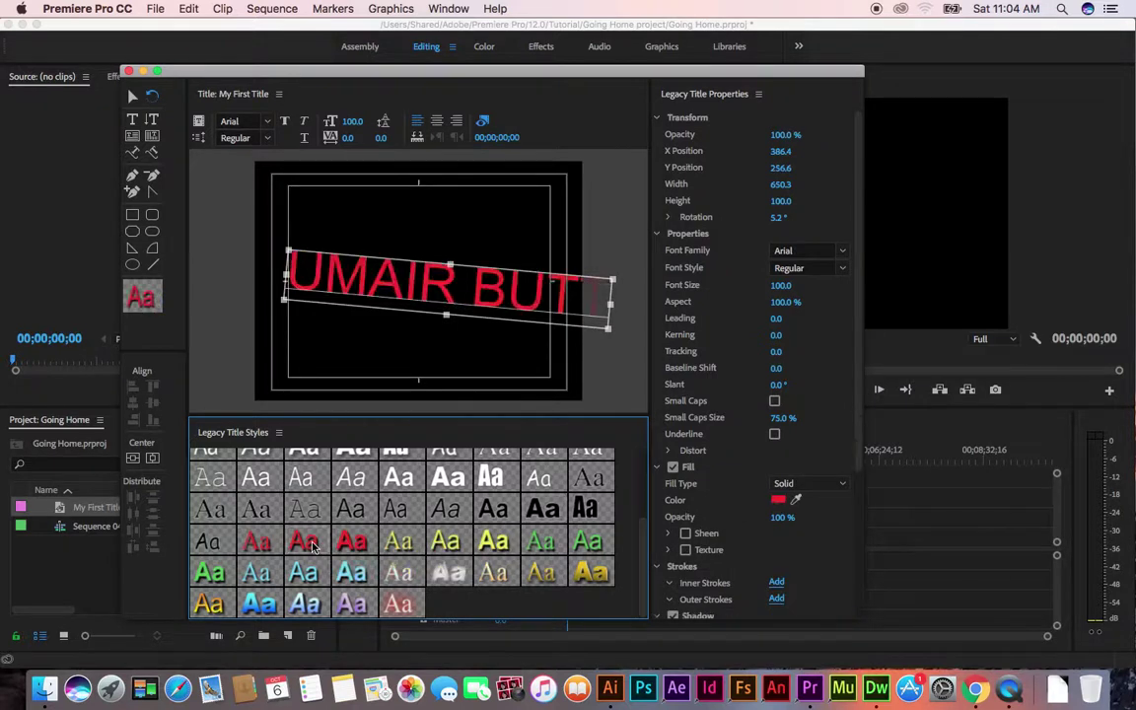
{"action": "left_click", "coordinate": [269, 608]}
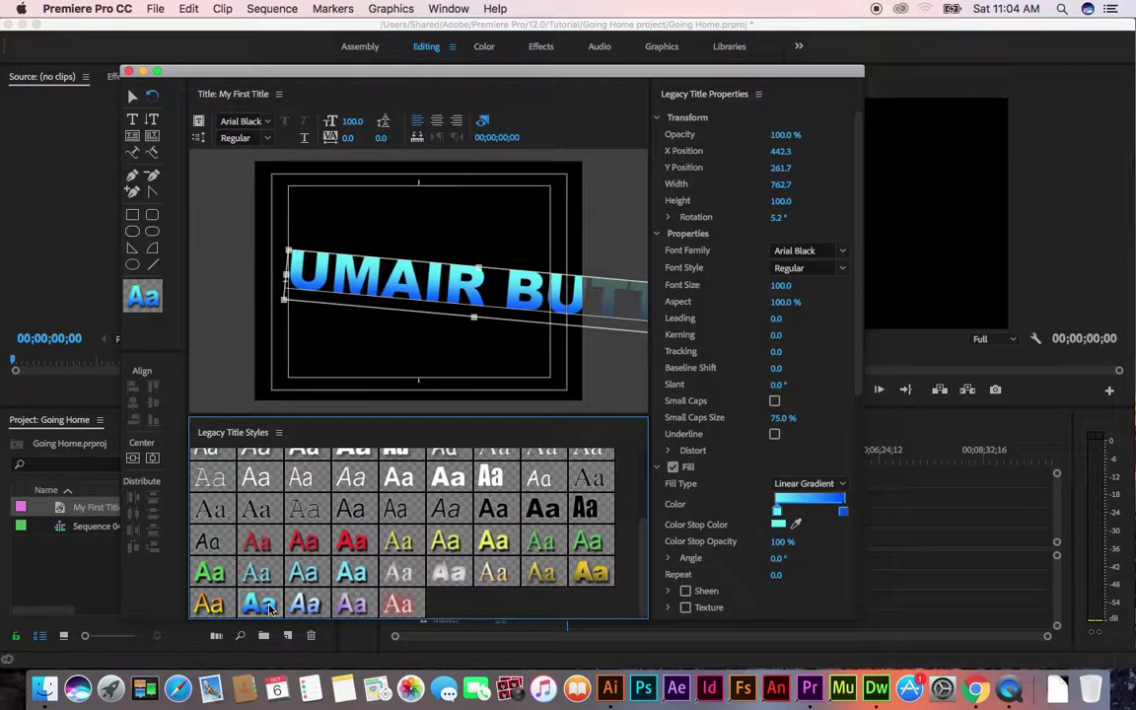
{"action": "left_click", "coordinate": [208, 605]}
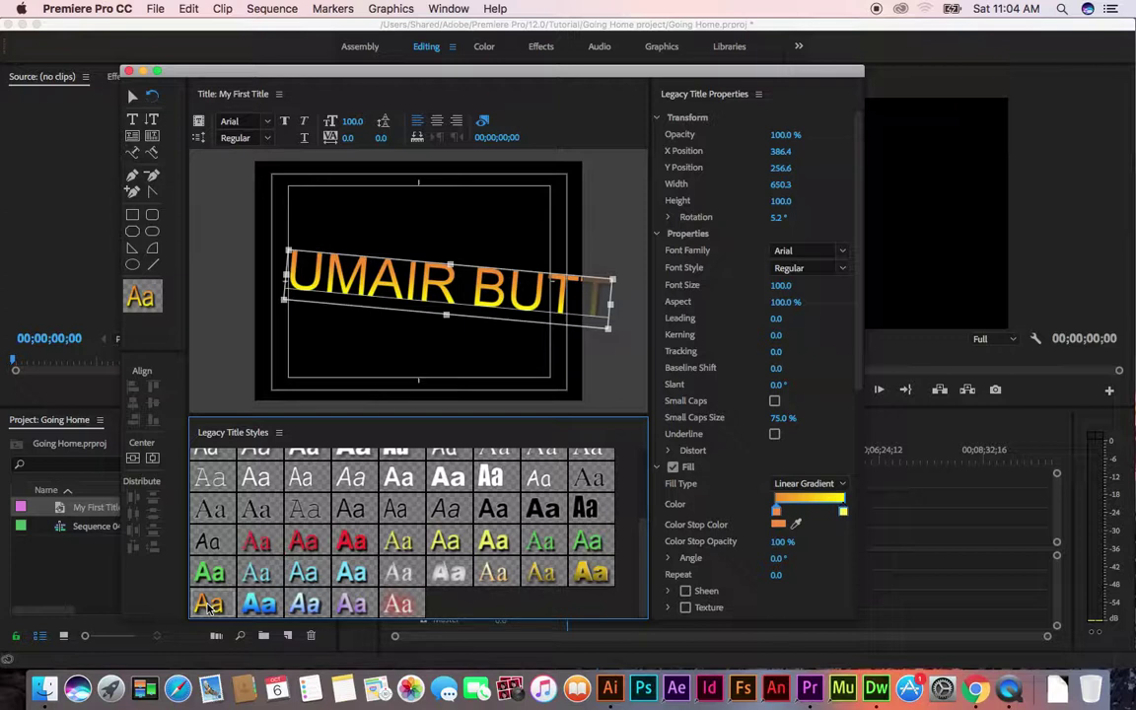
{"action": "left_click", "coordinate": [581, 586]}
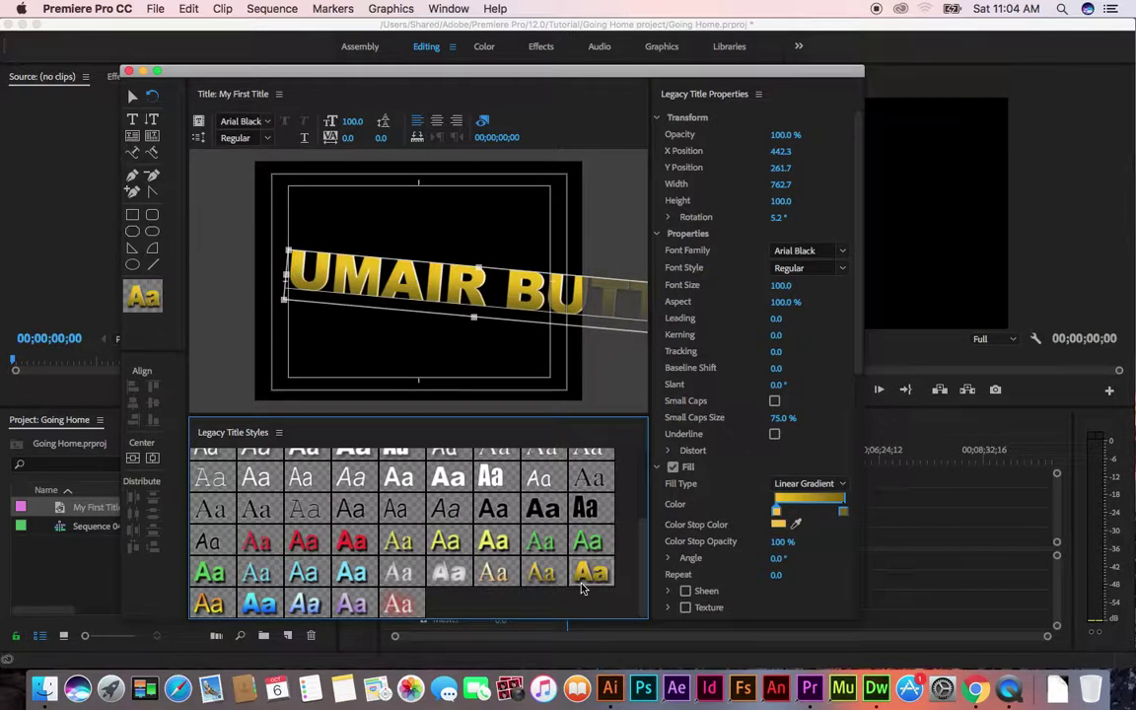
{"action": "left_click", "coordinate": [399, 604]}
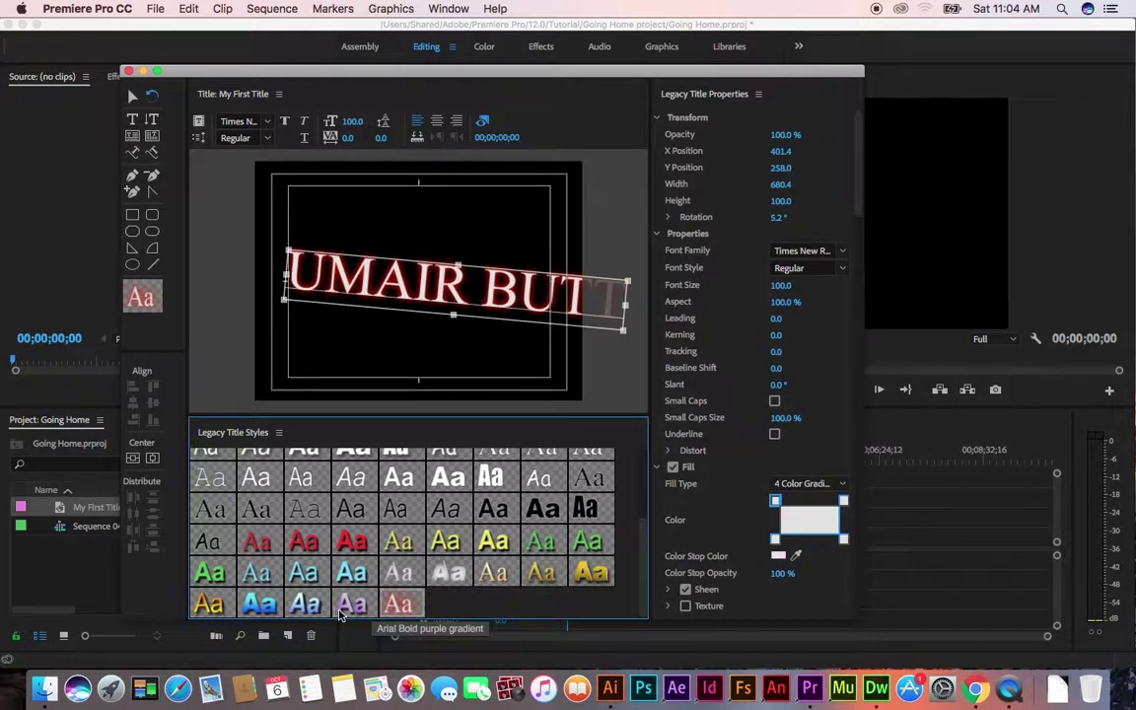
{"action": "left_click", "coordinate": [351, 604]}
{"action": "left_click", "coordinate": [259, 606]}
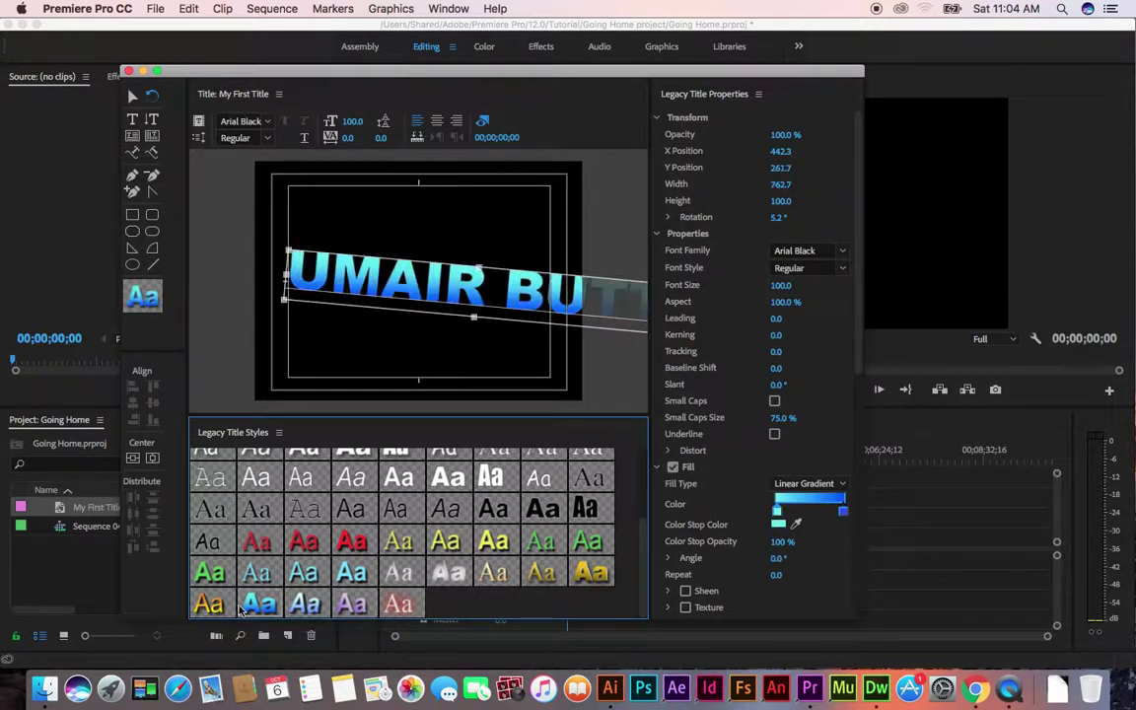
{"action": "left_click", "coordinate": [209, 570]}
{"action": "left_click", "coordinate": [207, 627]}
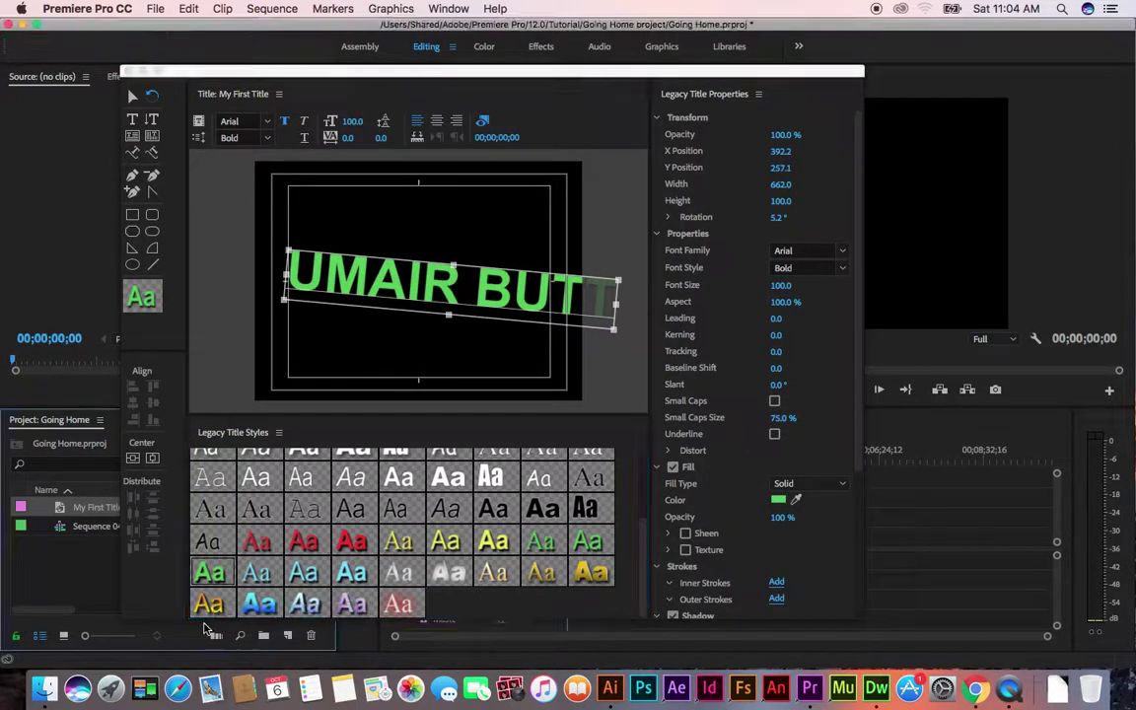
{"action": "left_click", "coordinate": [209, 604]}
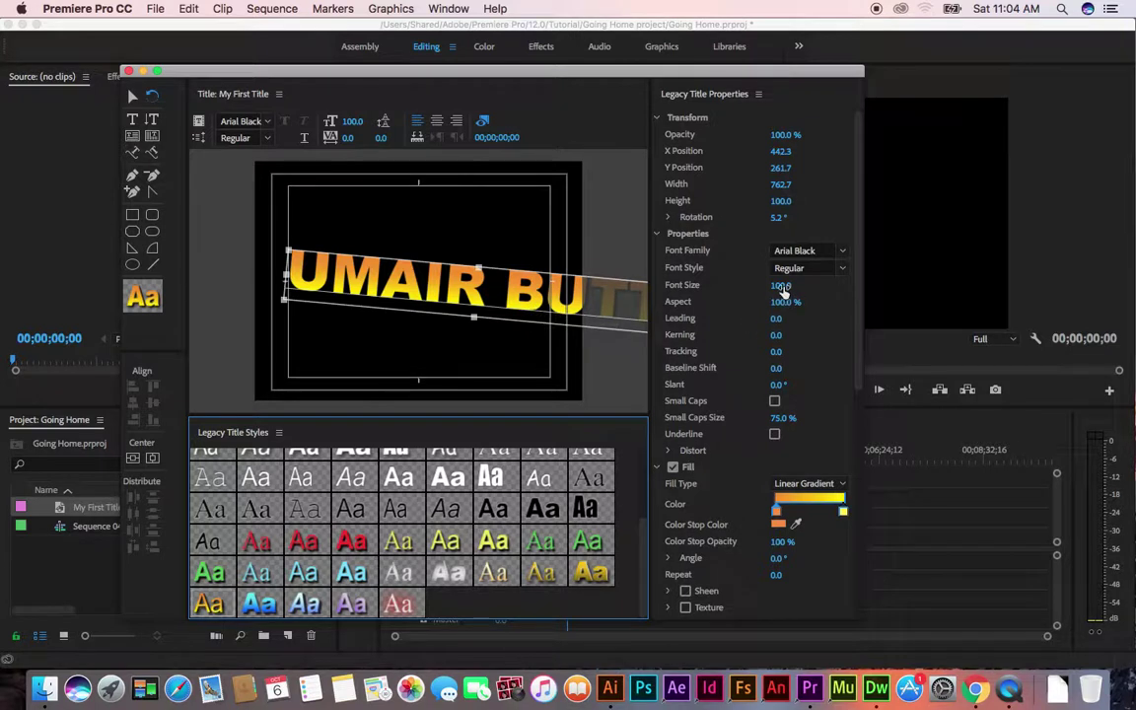
Reduce the title's font size from 100 to 70
{"action": "left_click_drag", "start_coordinate": [783, 287], "coordinate": [784, 287]}
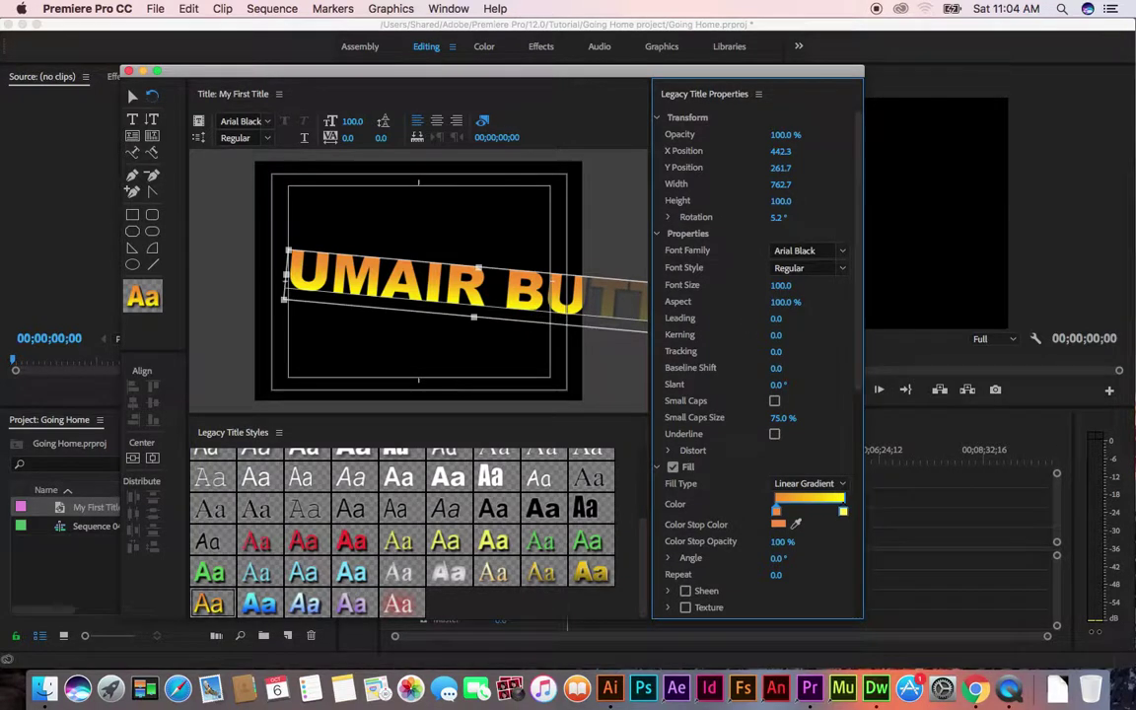
{"action": "left_click", "coordinate": [791, 284]}
{"action": "left_click", "coordinate": [746, 301]}
{"action": "left_click_drag", "start_coordinate": [781, 285], "coordinate": [751, 285]}
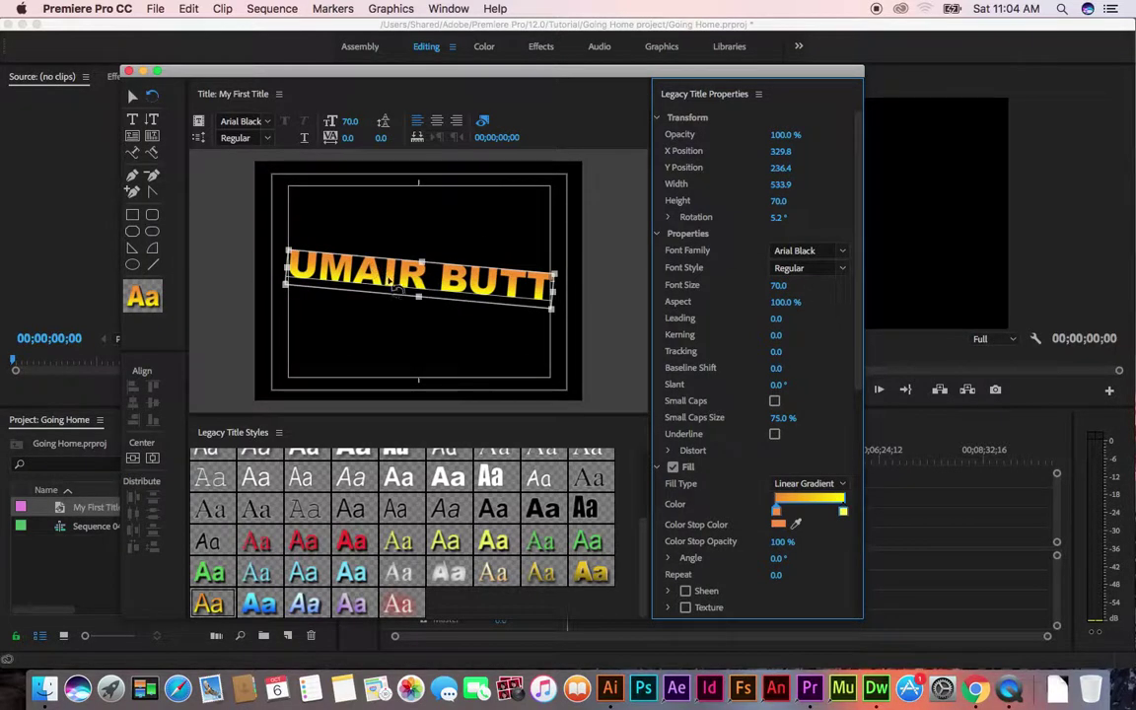
{"action": "left_click", "coordinate": [131, 97]}
Move the title up and adjust its position to X 331.6, Y 162.9
{"action": "mouse_move", "coordinate": [386, 279]}
{"action": "left_mouse_down"}
{"action": "mouse_move", "coordinate": [390, 227]}
{"action": "mouse_move", "coordinate": [398, 264]}
{"action": "left_mouse_up"}
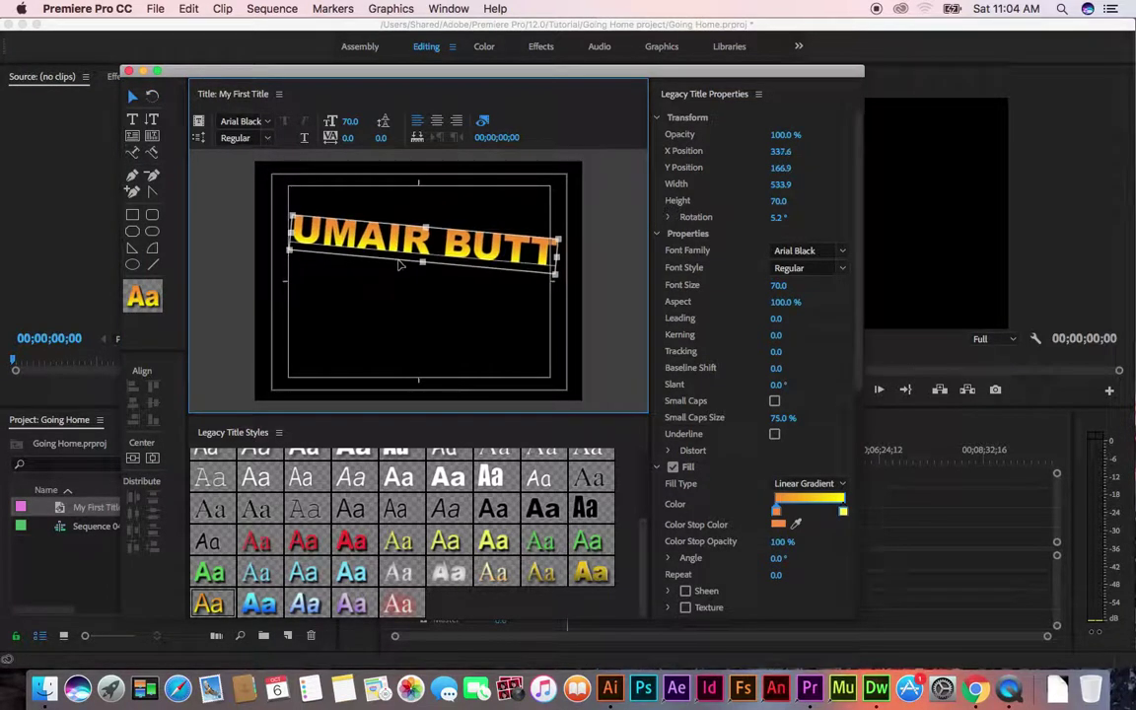
{"action": "mouse_move", "coordinate": [784, 134]}
{"action": "left_mouse_down"}
{"action": "mouse_move", "coordinate": [718, 134]}
{"action": "mouse_move", "coordinate": [784, 134]}
{"action": "left_mouse_up"}
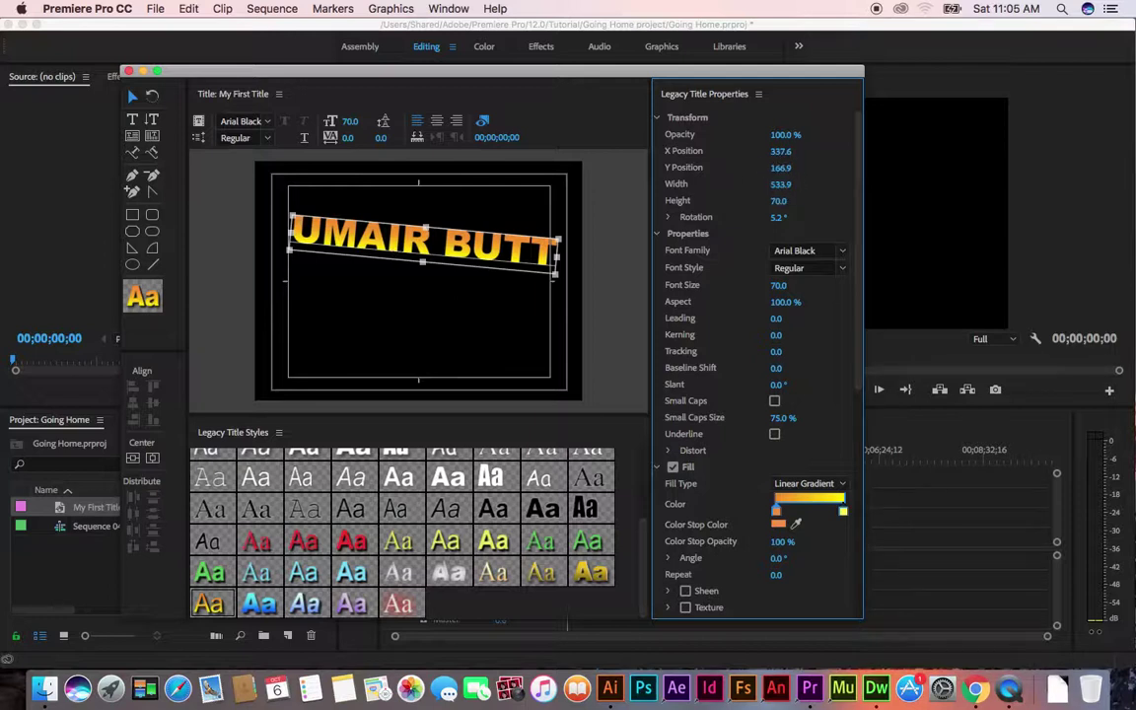
{"action": "mouse_move", "coordinate": [785, 154]}
{"action": "left_mouse_down"}
{"action": "mouse_move", "coordinate": [801, 154]}
{"action": "mouse_move", "coordinate": [775, 168]}
{"action": "left_mouse_up"}
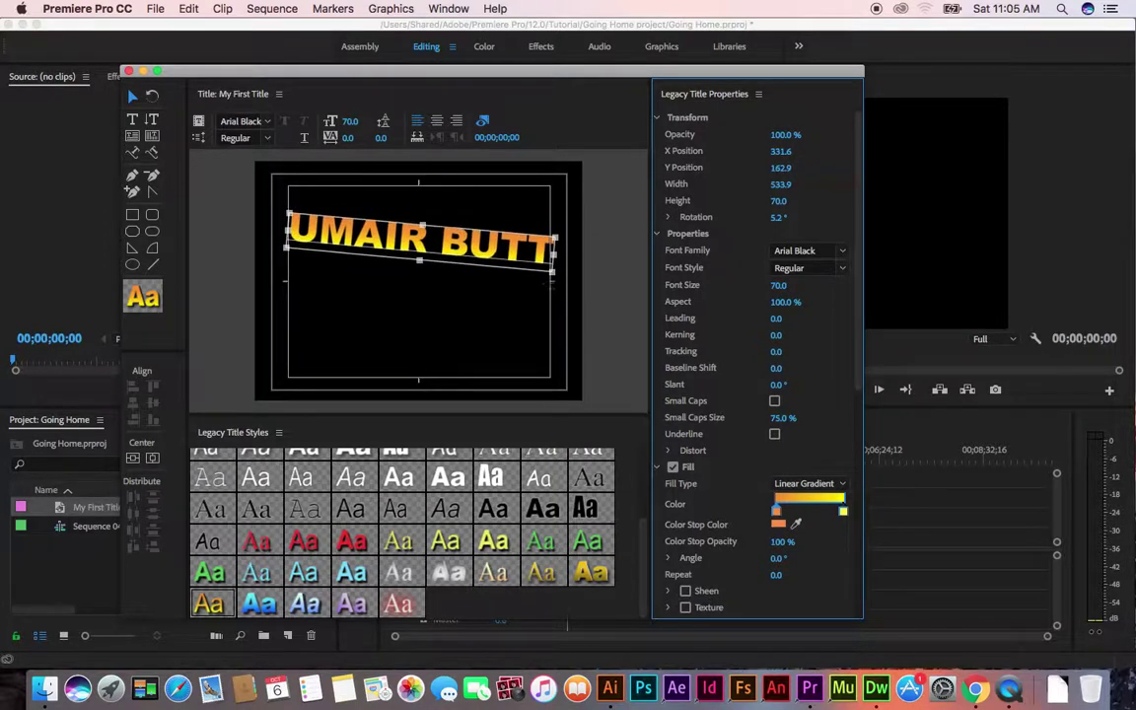
Try stretching the title's width, then undo to keep it at 533.9
{"action": "left_click", "coordinate": [781, 183]}
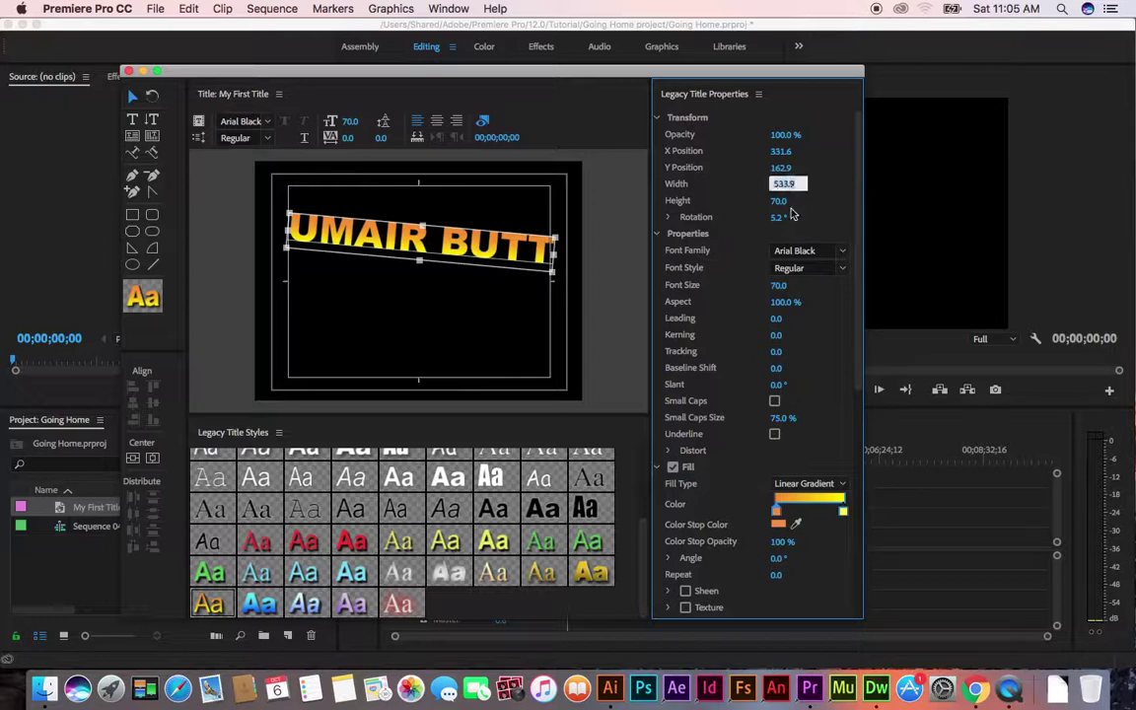
{"action": "left_click", "coordinate": [779, 201]}
{"action": "left_click", "coordinate": [783, 186]}
{"action": "left_click", "coordinate": [782, 202]}
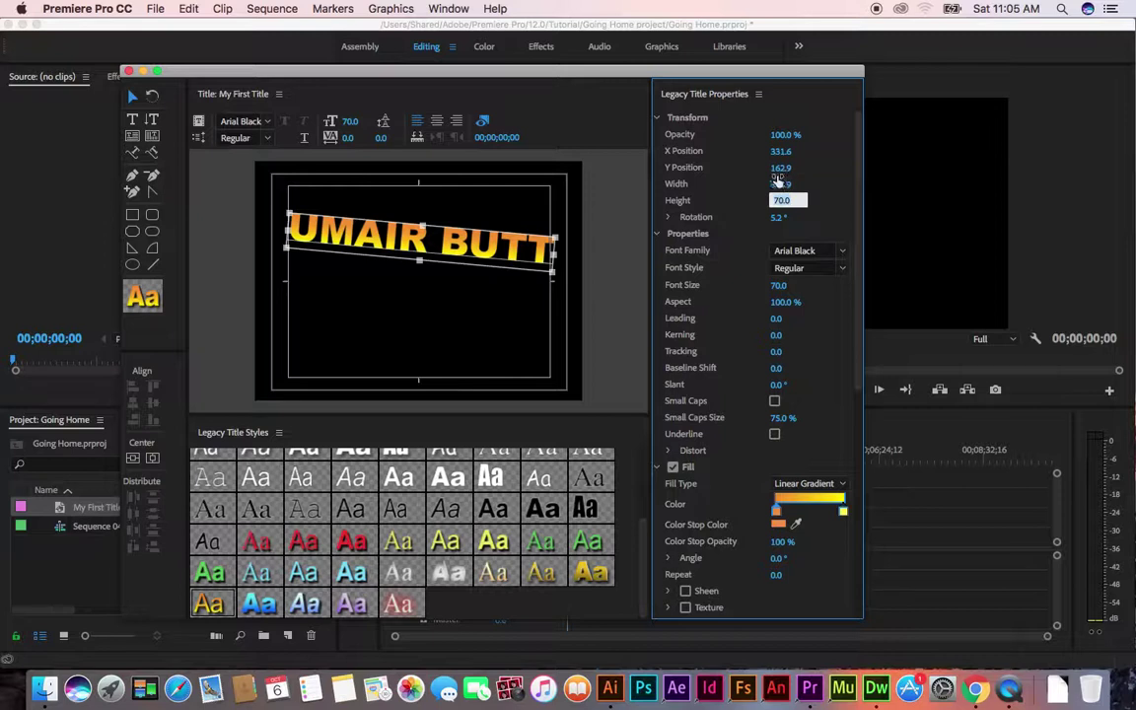
{"action": "mouse_move", "coordinate": [781, 185]}
{"action": "left_mouse_down"}
{"action": "mouse_move", "coordinate": [826, 184]}
{"action": "mouse_move", "coordinate": [787, 184]}
{"action": "left_mouse_up"}
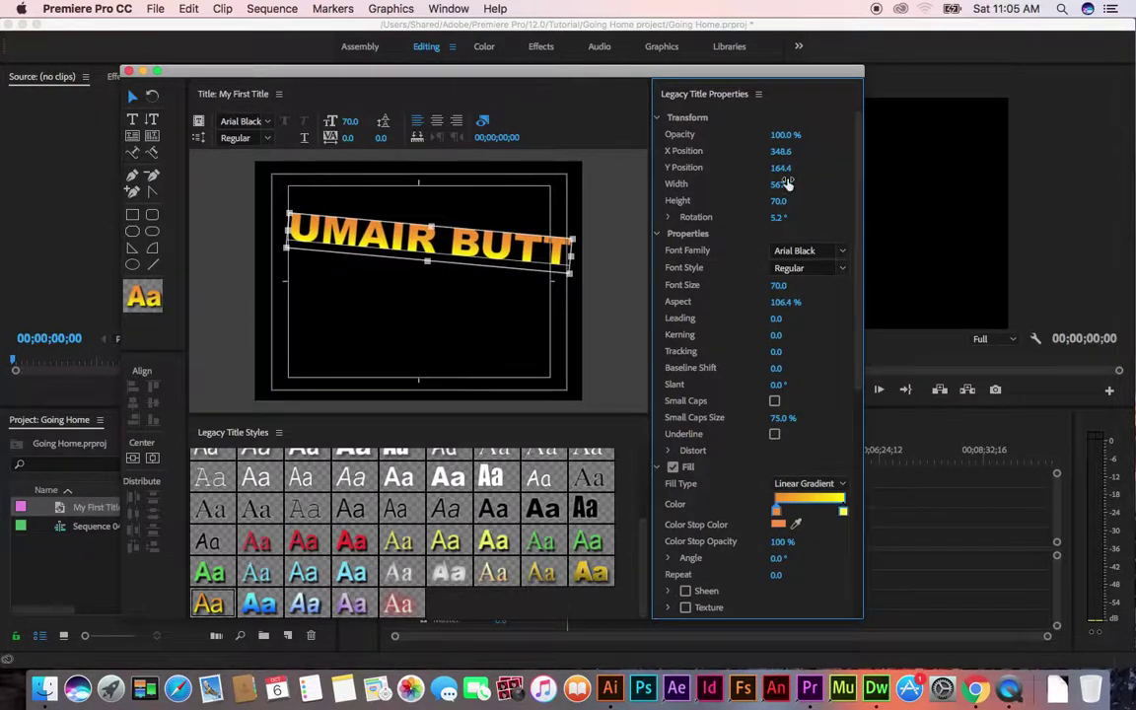
{"action": "key", "text": "super+z"}
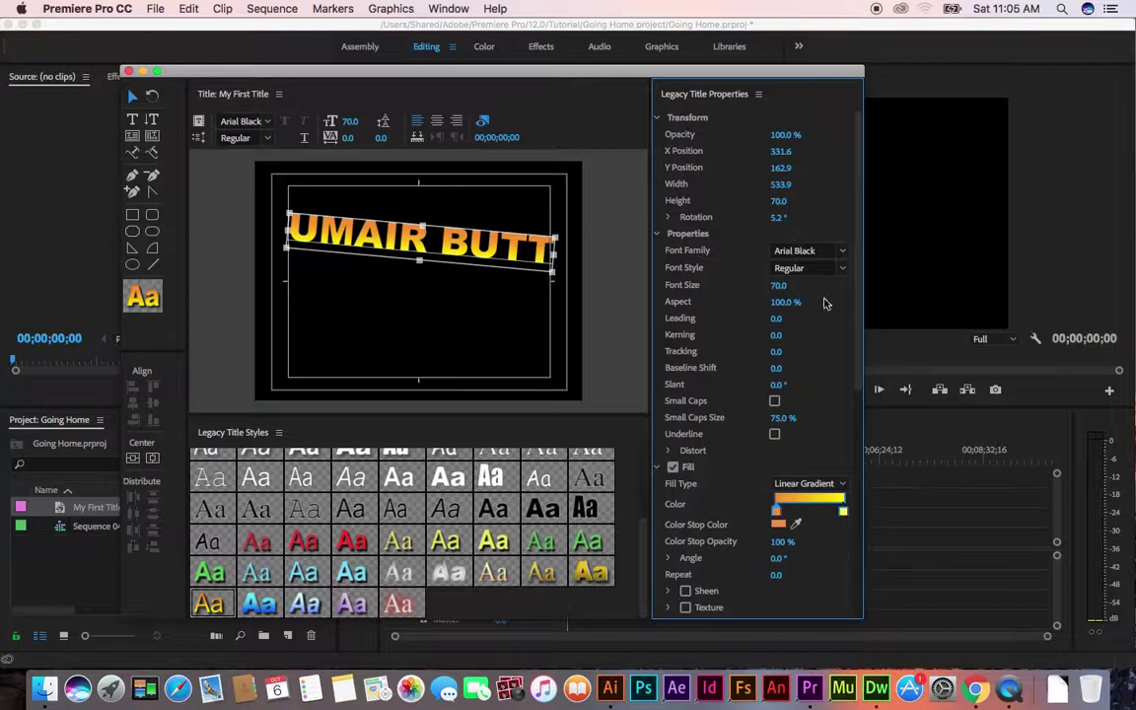
Tilt the title rising to the right, set it in Impact at size 98
{"action": "left_click", "coordinate": [152, 94]}
{"action": "left_click_drag", "start_coordinate": [559, 246], "coordinate": [557, 217]}
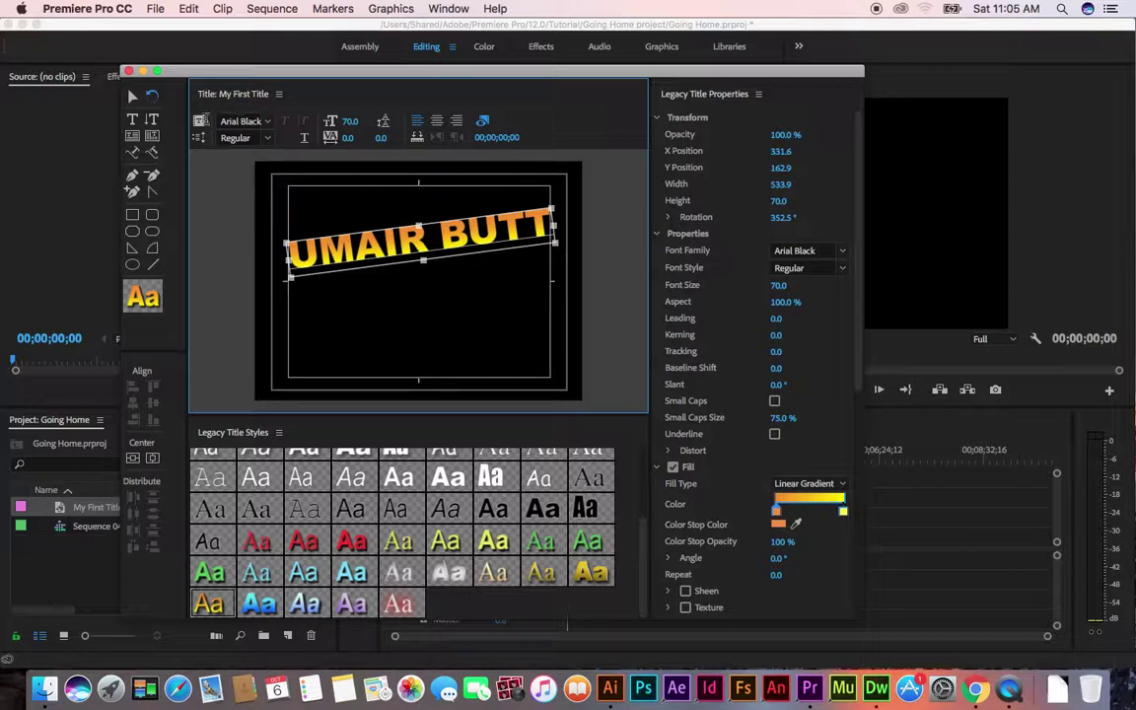
{"action": "left_click", "coordinate": [842, 252]}
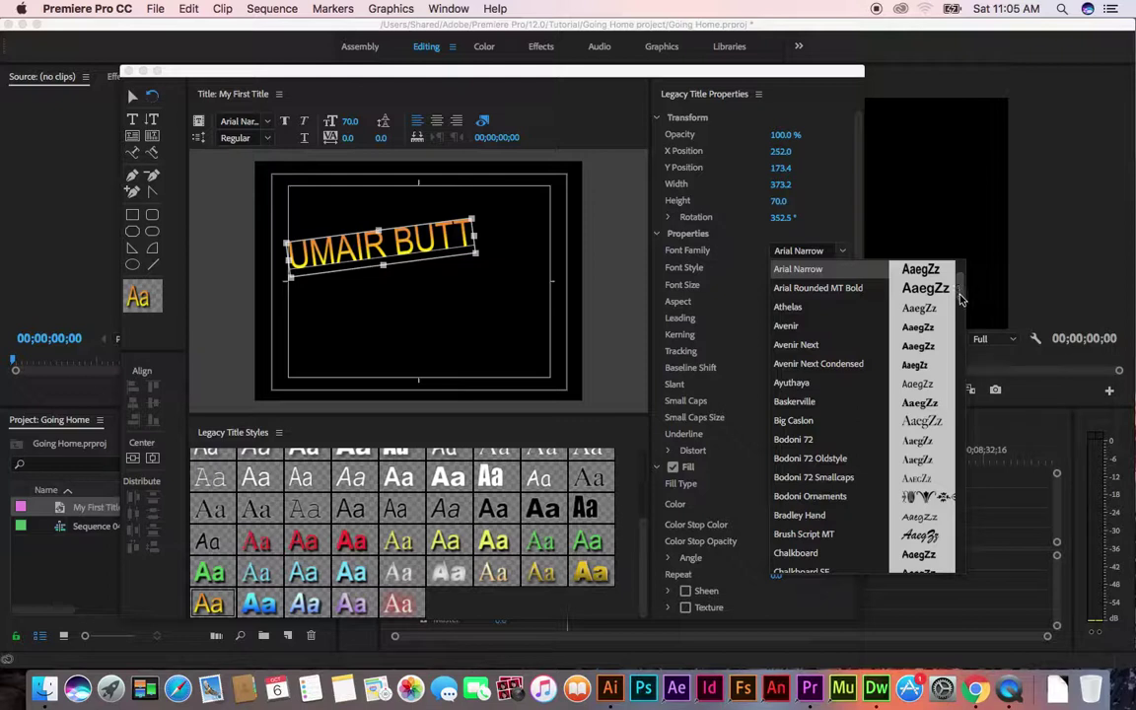
{"action": "scroll", "coordinate": [952, 327], "scroll_direction": "down", "scroll_amount": 10}
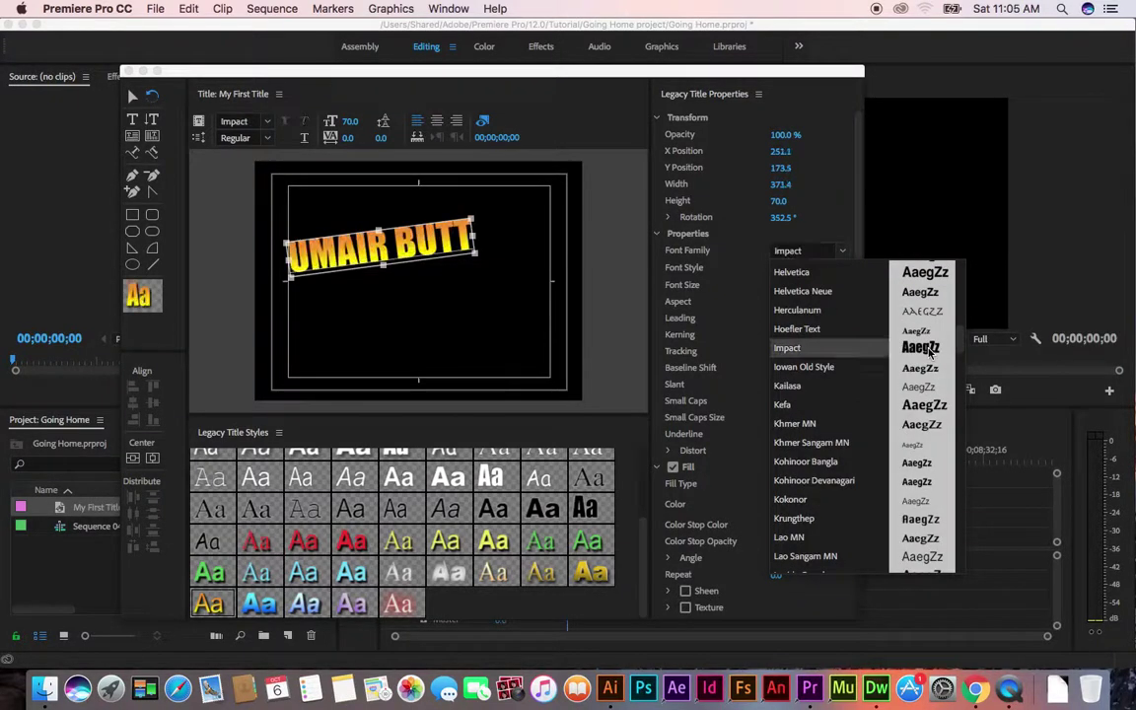
{"action": "left_click", "coordinate": [710, 69]}
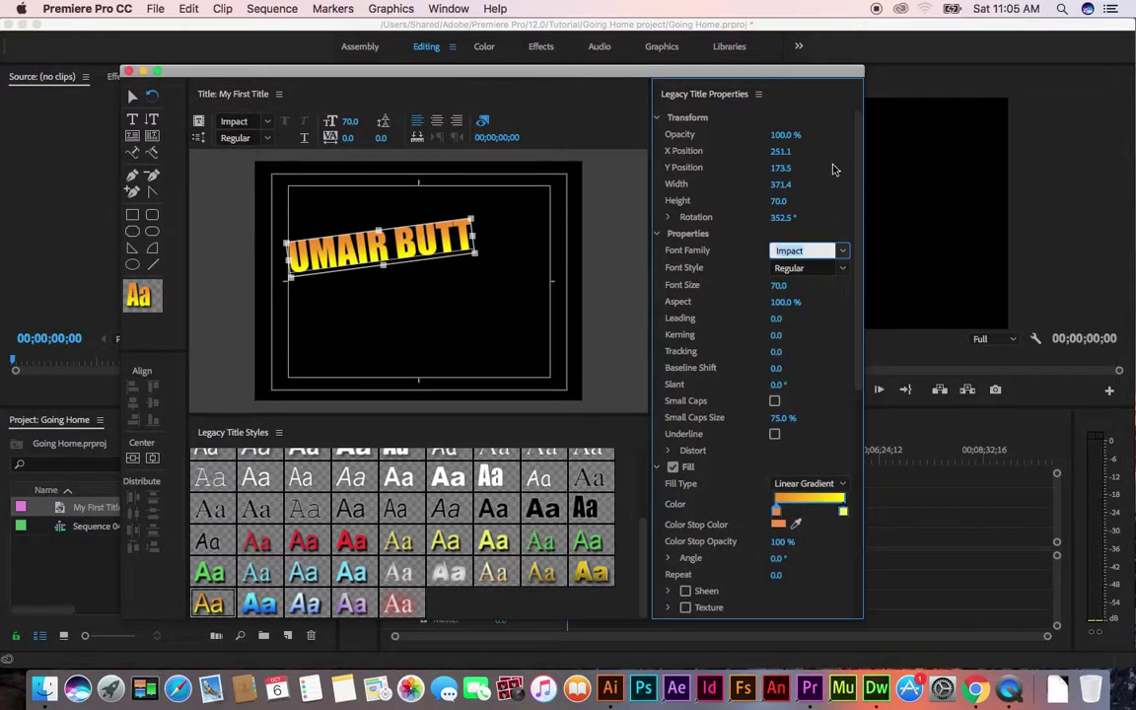
{"action": "left_click_drag", "start_coordinate": [778, 285], "coordinate": [807, 285]}
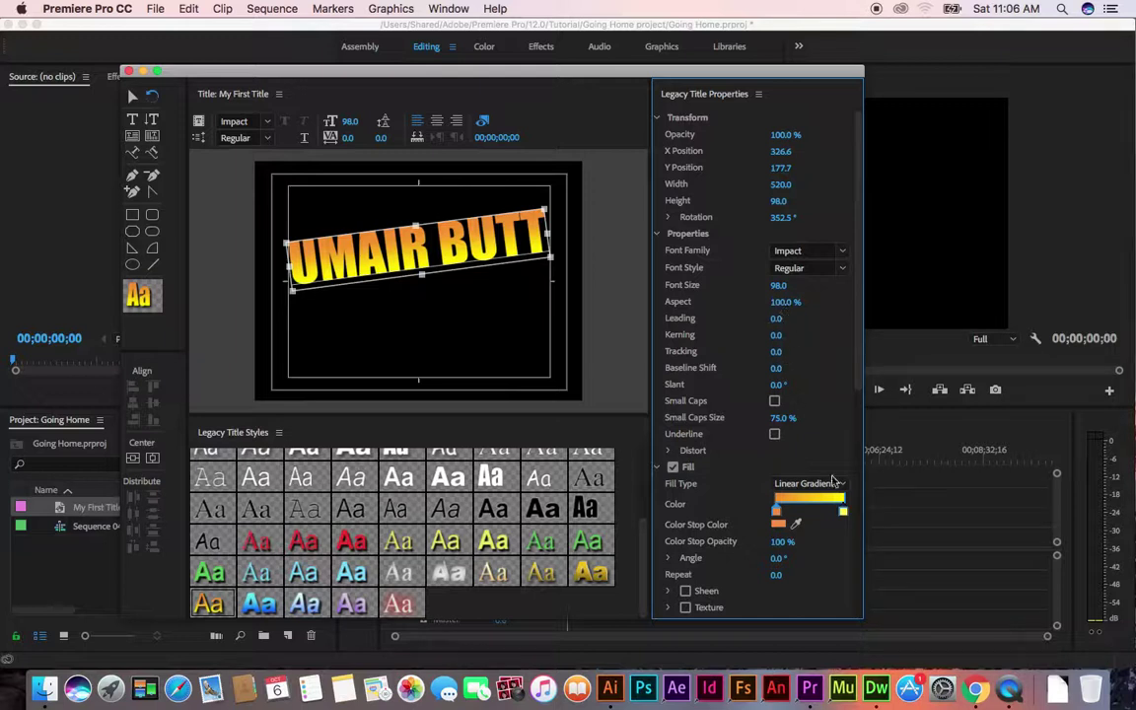
Switch the title fill to a solid dark blue colour
{"action": "scroll", "coordinate": [860, 382], "scroll_direction": "down", "scroll_amount": 5}
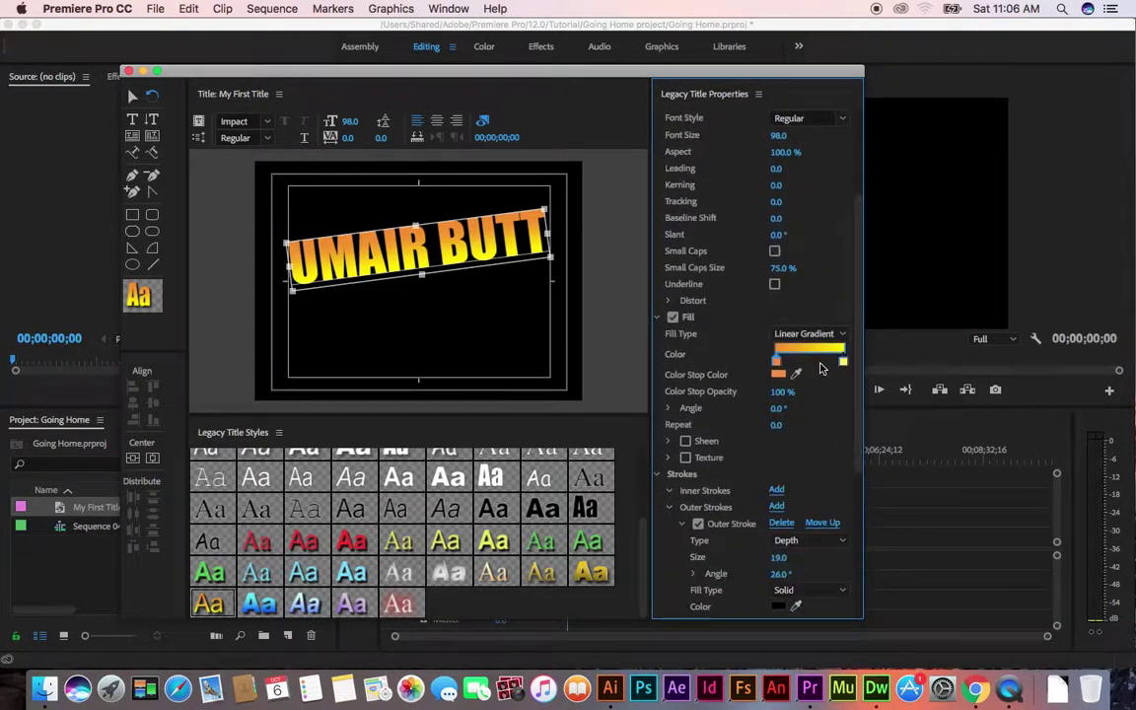
{"action": "left_click", "coordinate": [831, 336]}
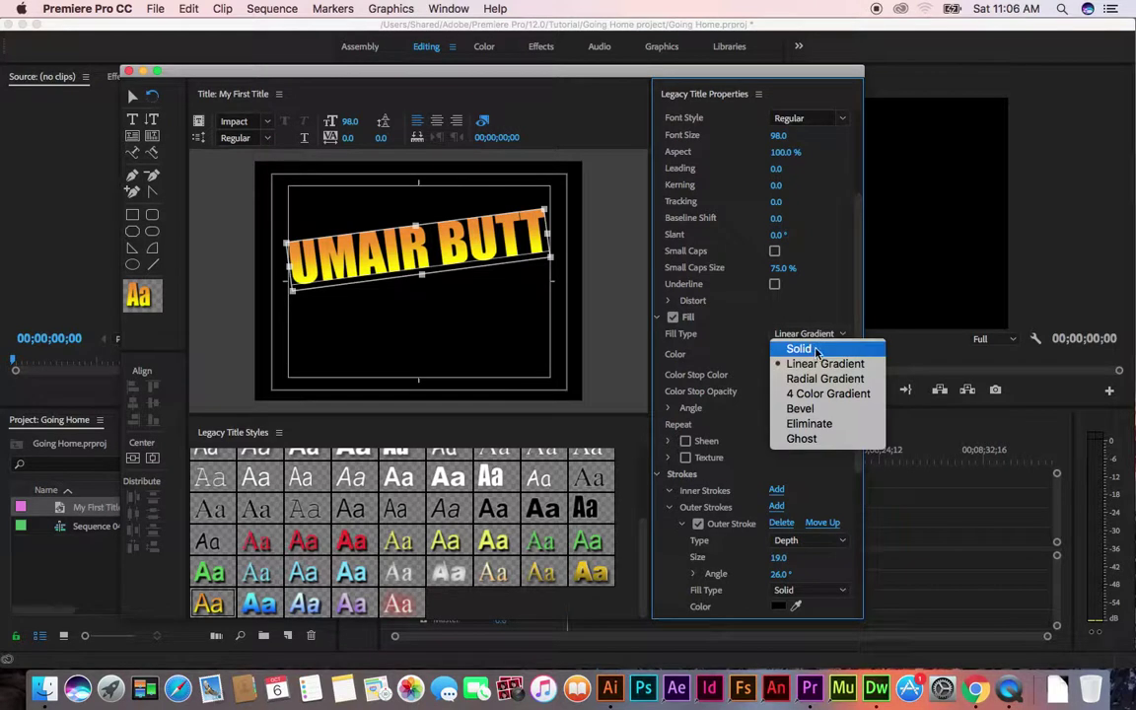
{"action": "key", "text": "Return"}
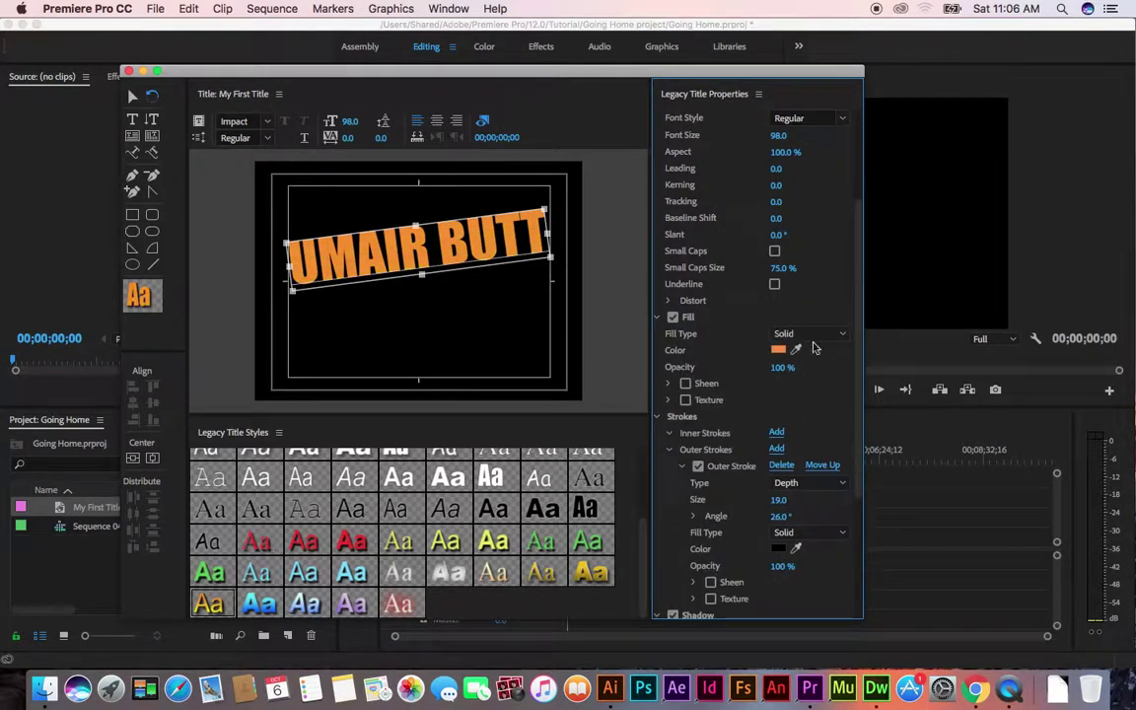
{"action": "left_click", "coordinate": [815, 336]}
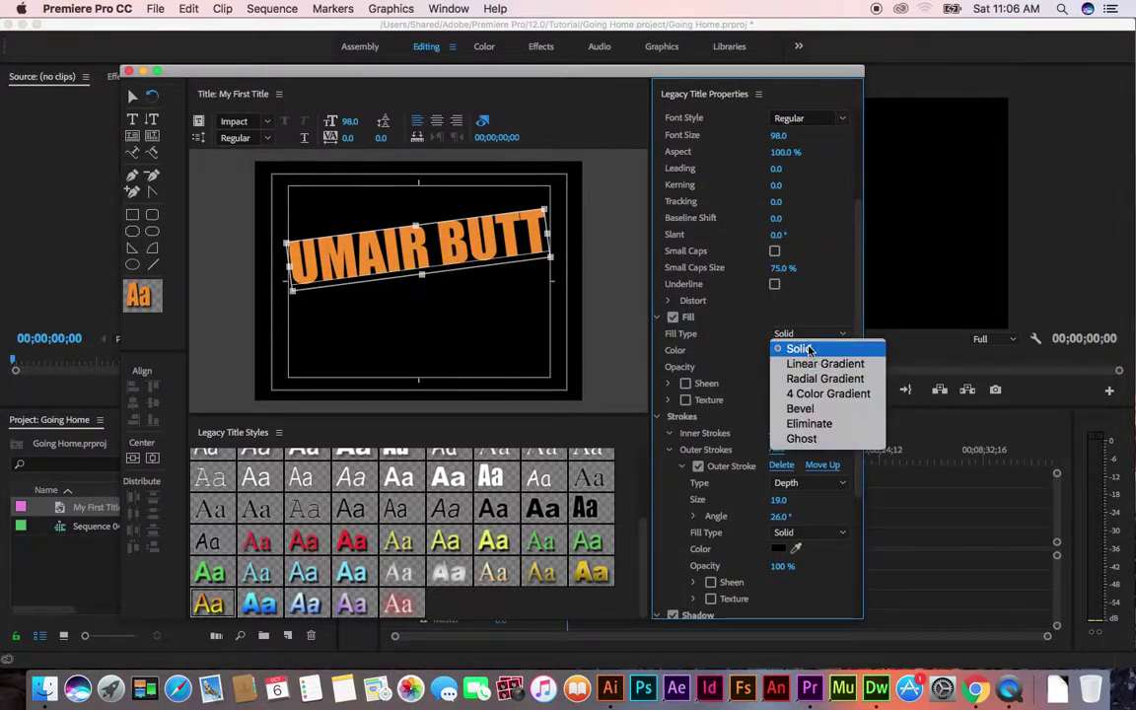
{"action": "left_click", "coordinate": [807, 349]}
{"action": "left_click", "coordinate": [781, 350]}
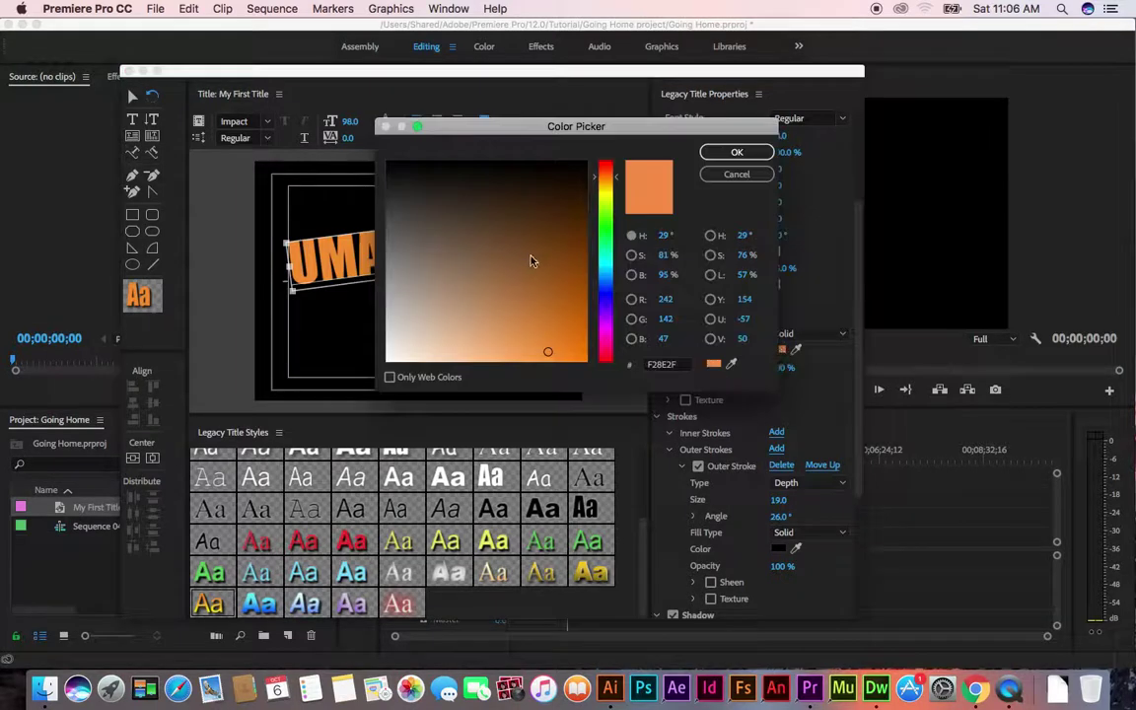
{"action": "left_click_drag", "start_coordinate": [609, 174], "coordinate": [607, 282]}
{"action": "left_click", "coordinate": [577, 250]}
{"action": "left_click", "coordinate": [736, 153]}
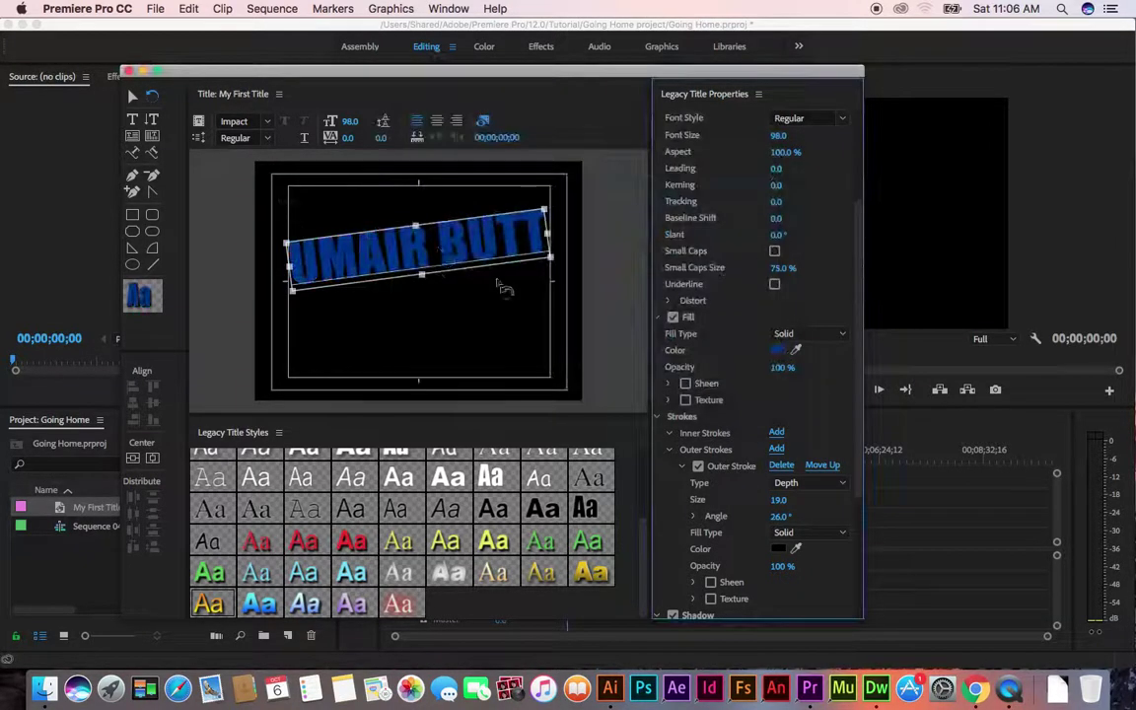
Change the fill to a radial gradient with olive-yellow and dark red stops
{"action": "left_click", "coordinate": [808, 334]}
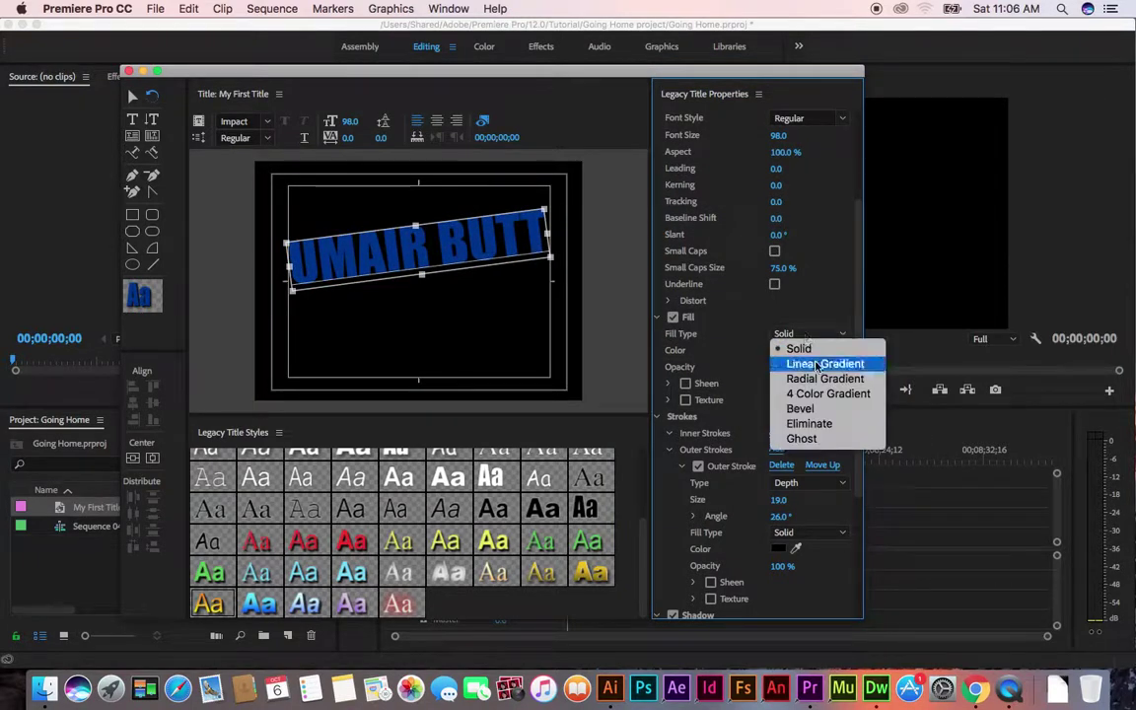
{"action": "left_click", "coordinate": [819, 380]}
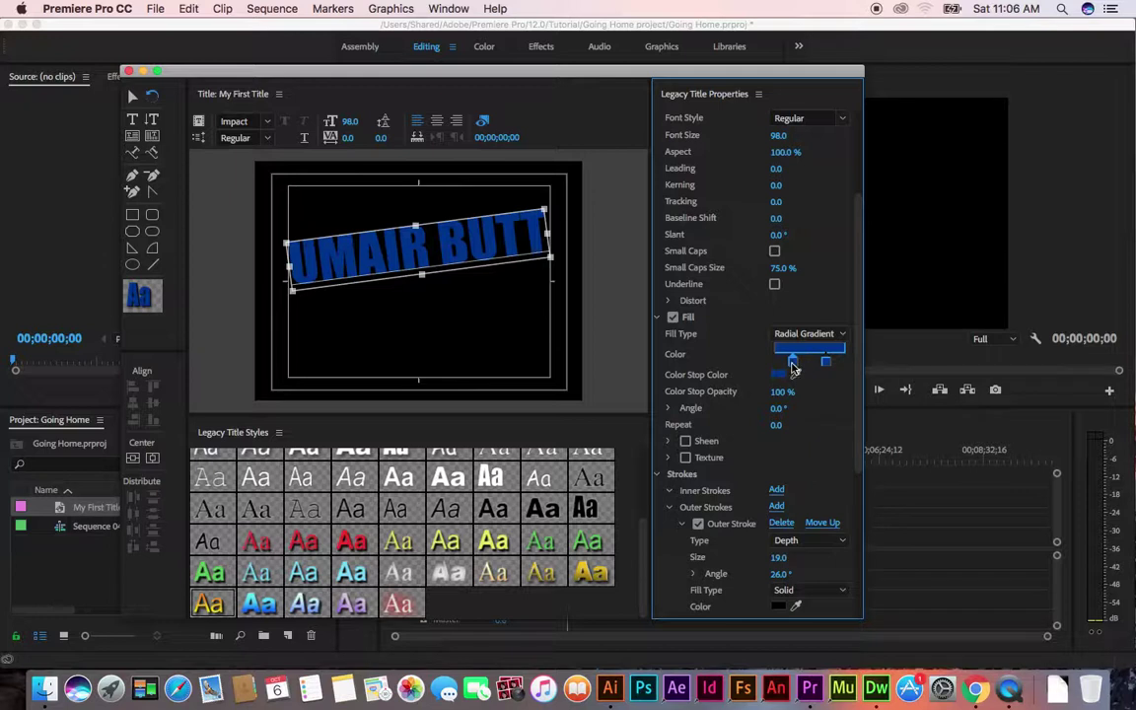
{"action": "left_click", "coordinate": [777, 375]}
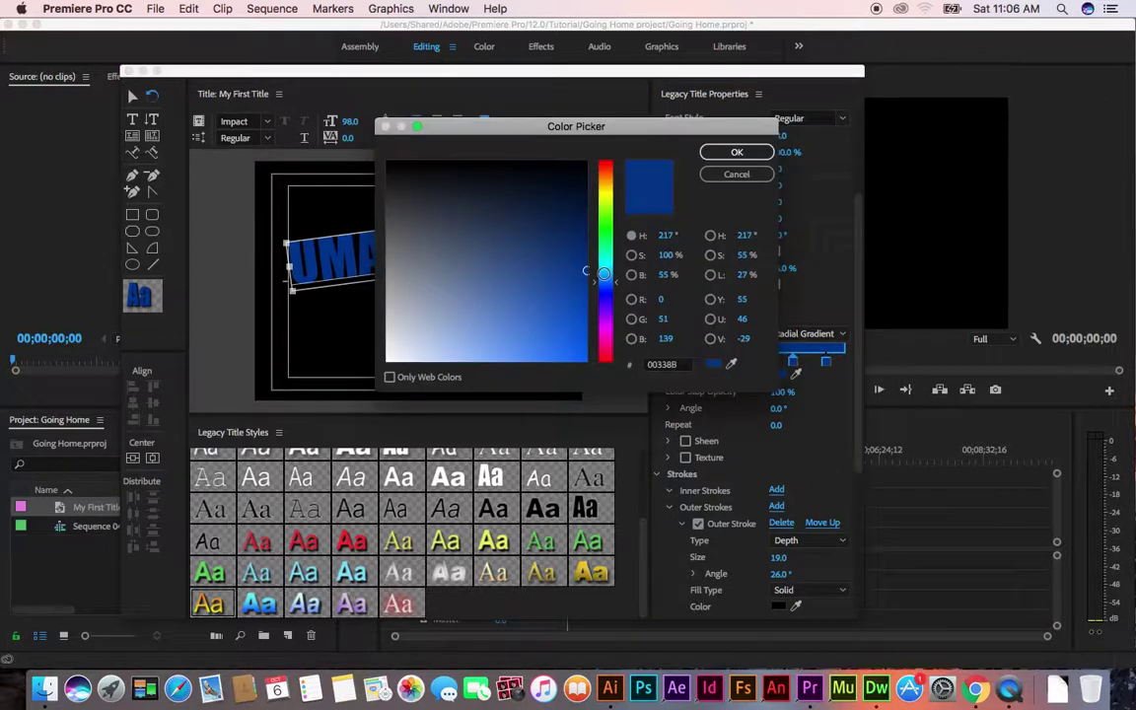
{"action": "left_click", "coordinate": [607, 194]}
{"action": "left_click", "coordinate": [736, 152]}
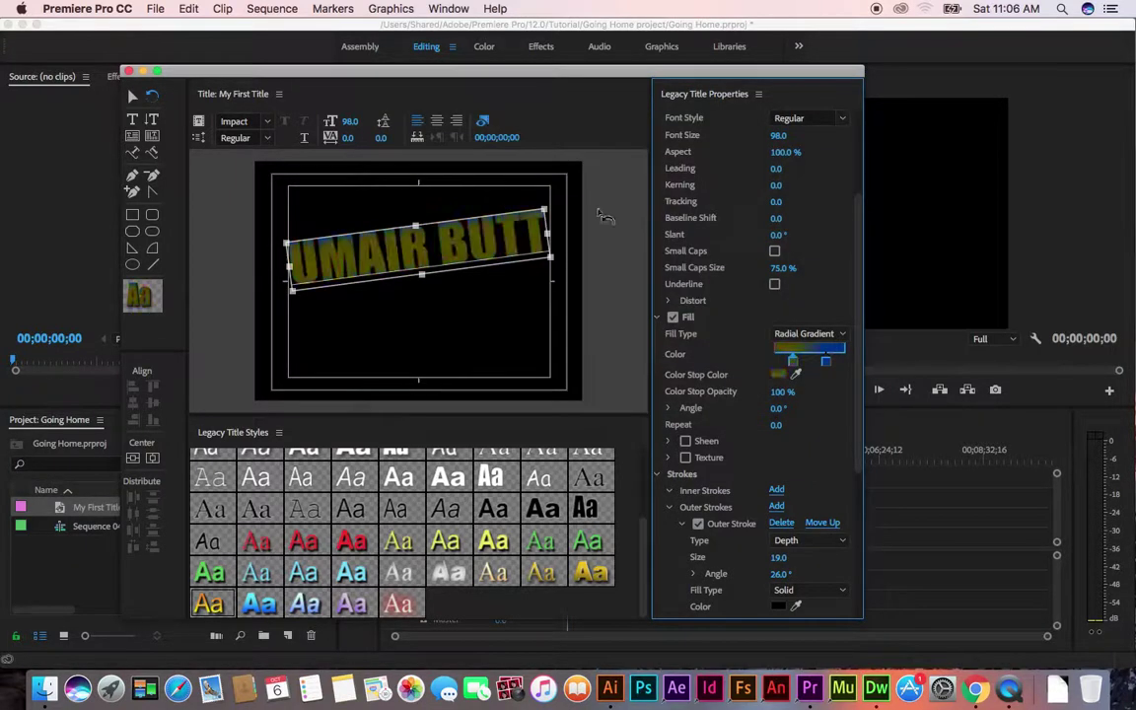
{"action": "left_click", "coordinate": [825, 362]}
{"action": "left_click", "coordinate": [780, 373]}
{"action": "left_click_drag", "start_coordinate": [599, 211], "coordinate": [592, 187]}
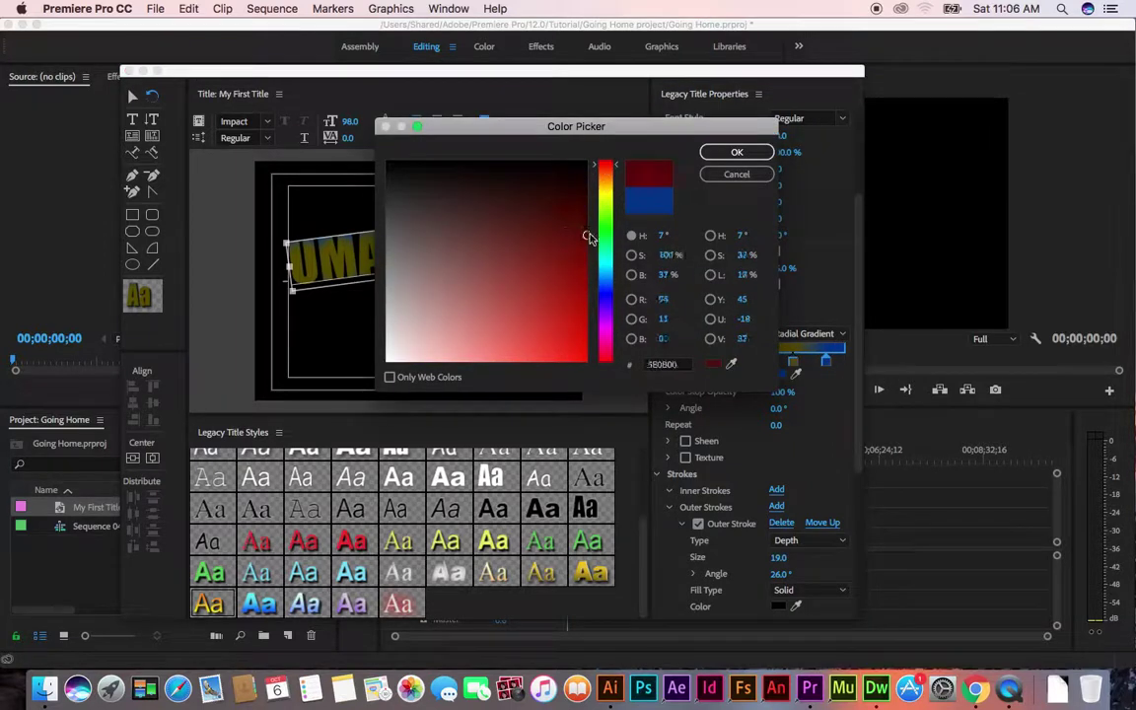
{"action": "left_click", "coordinate": [729, 152]}
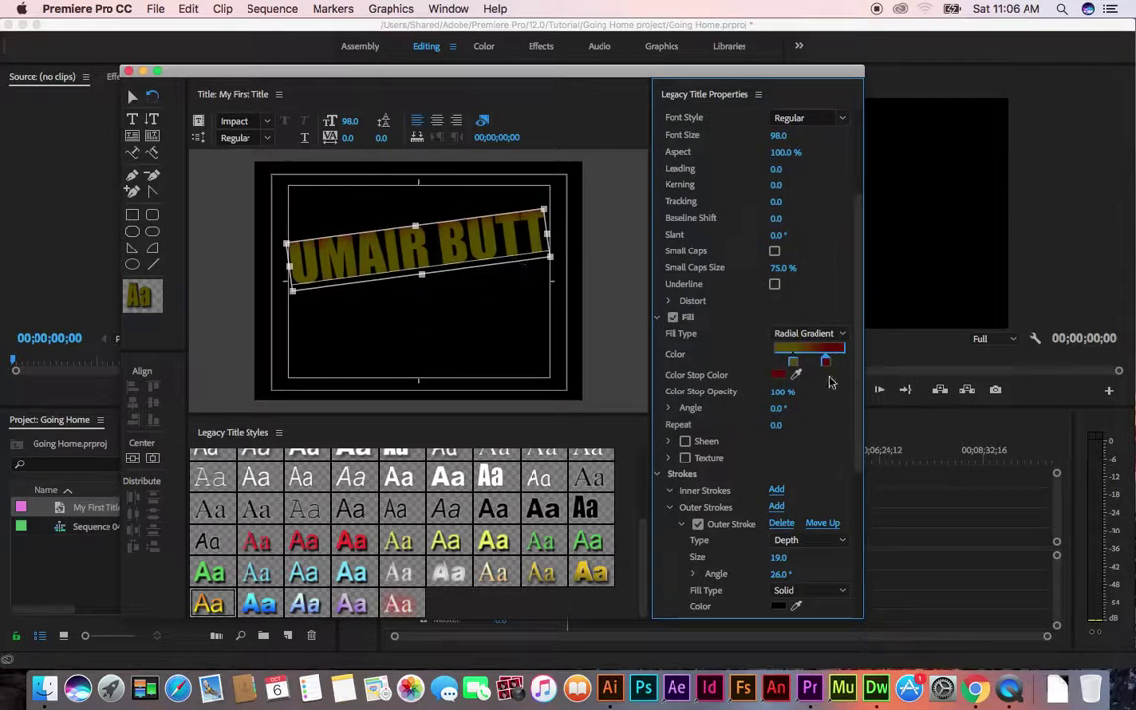
Apply the orange-yellow gradient Arial Black style and shrink the font size to 67
{"action": "left_click", "coordinate": [208, 604]}
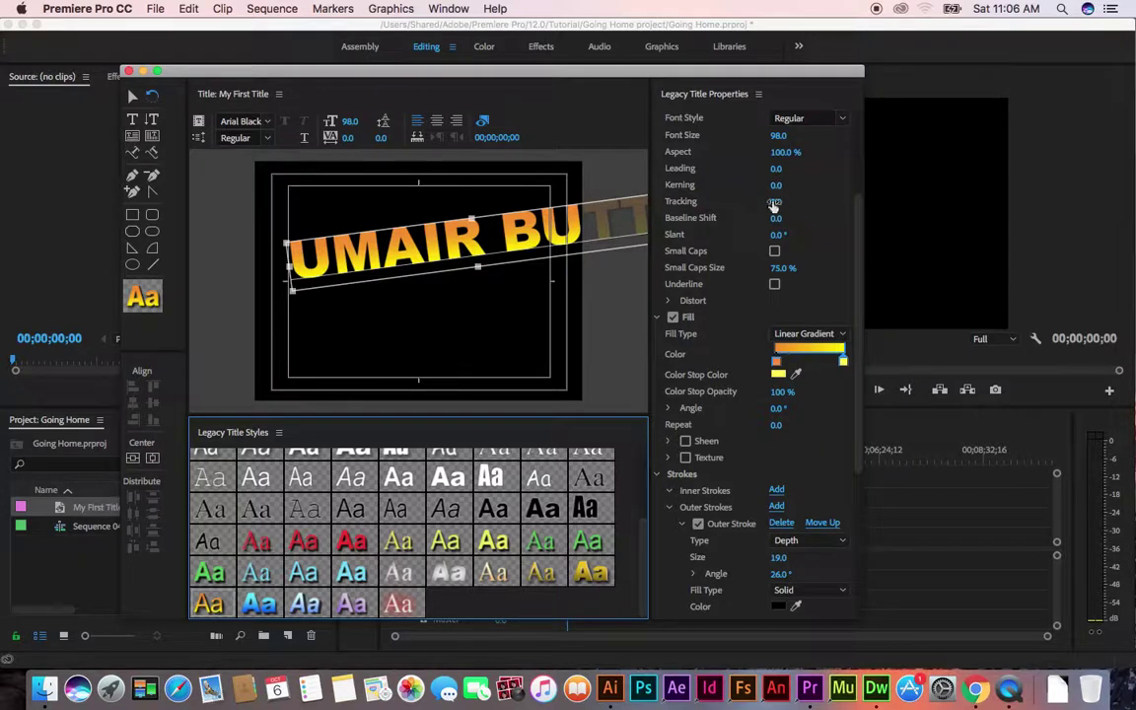
{"action": "left_click_drag", "start_coordinate": [779, 138], "coordinate": [719, 138]}
{"action": "left_click_drag", "start_coordinate": [857, 440], "coordinate": [868, 506]}
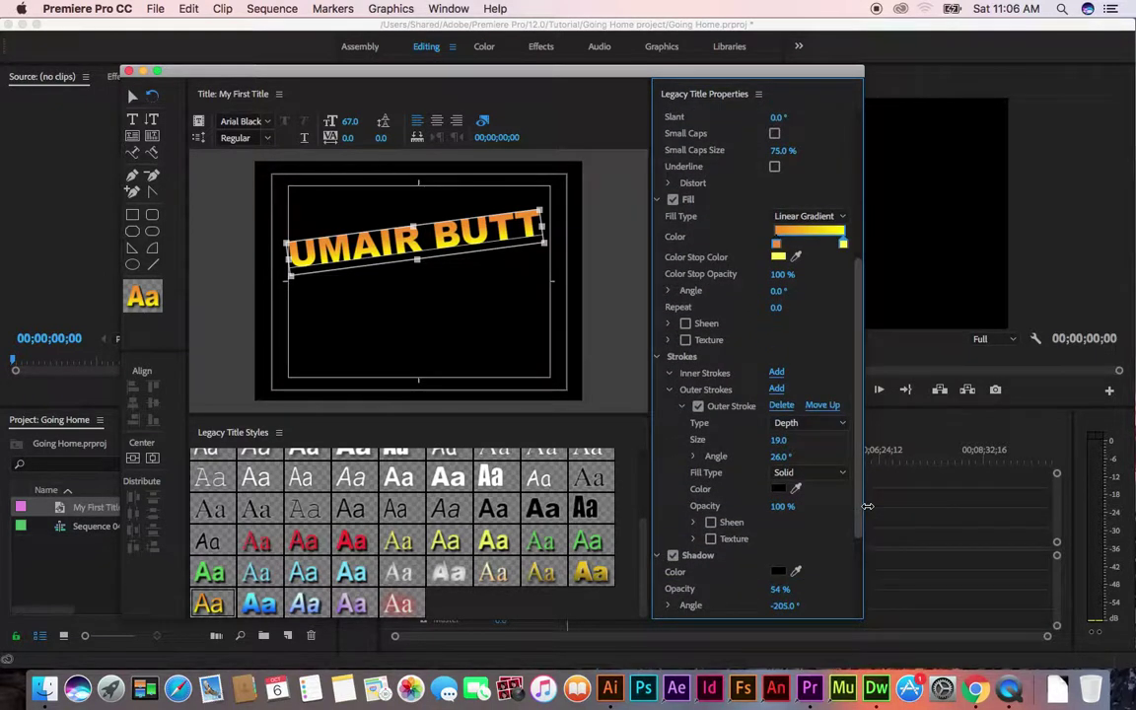
{"action": "scroll", "coordinate": [779, 361], "scroll_direction": "down", "scroll_amount": 2}
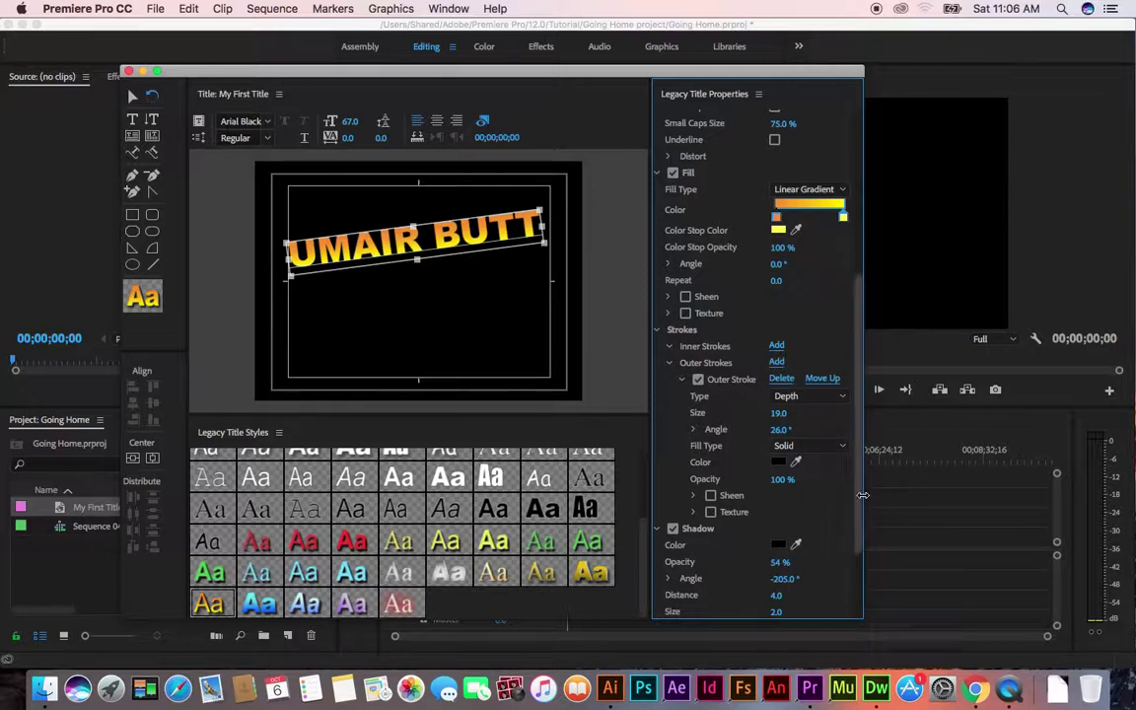
{"action": "scroll", "coordinate": [860, 497], "scroll_direction": "down", "scroll_amount": 4}
{"action": "scroll", "coordinate": [865, 530], "scroll_direction": "down", "scroll_amount": 1}
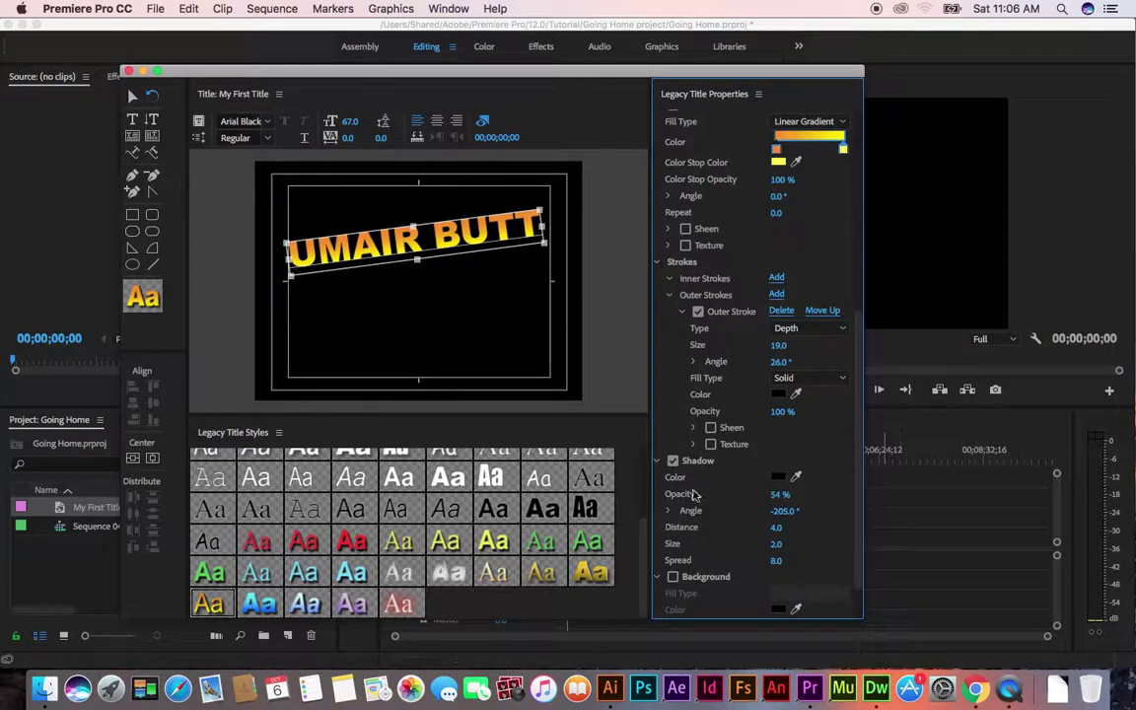
Try a dark red shadow colour and adjust the shadow angle toward -167°
{"action": "left_click", "coordinate": [777, 477]}
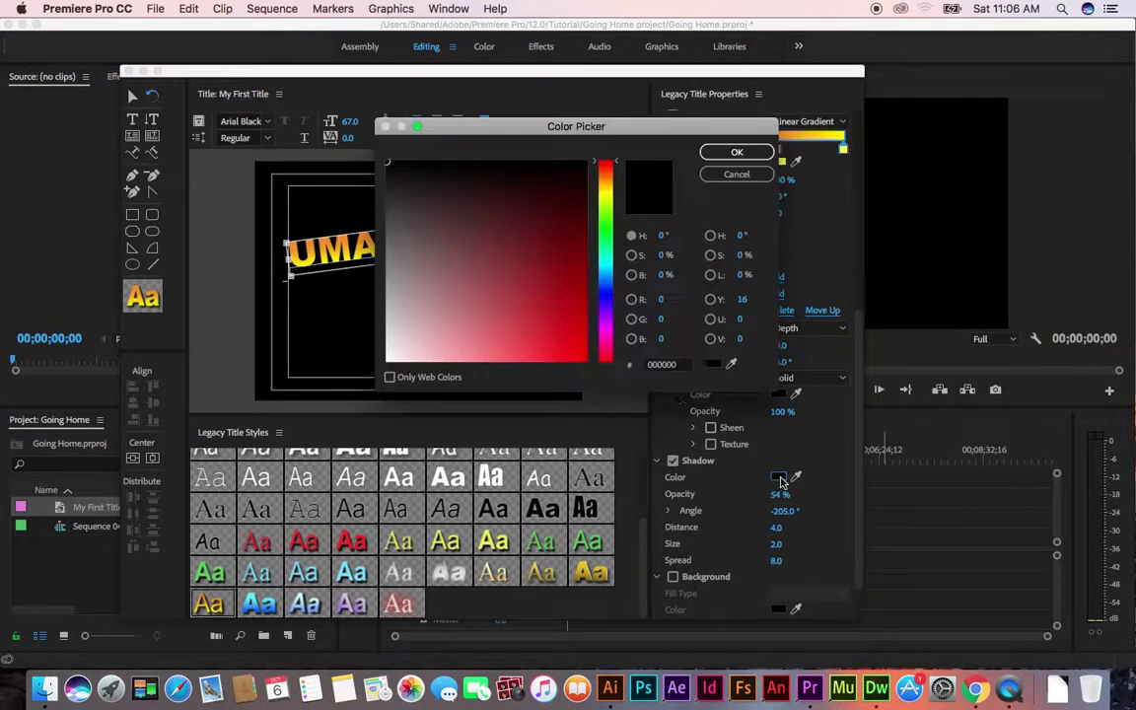
{"action": "left_click", "coordinate": [586, 248]}
{"action": "left_click", "coordinate": [735, 153]}
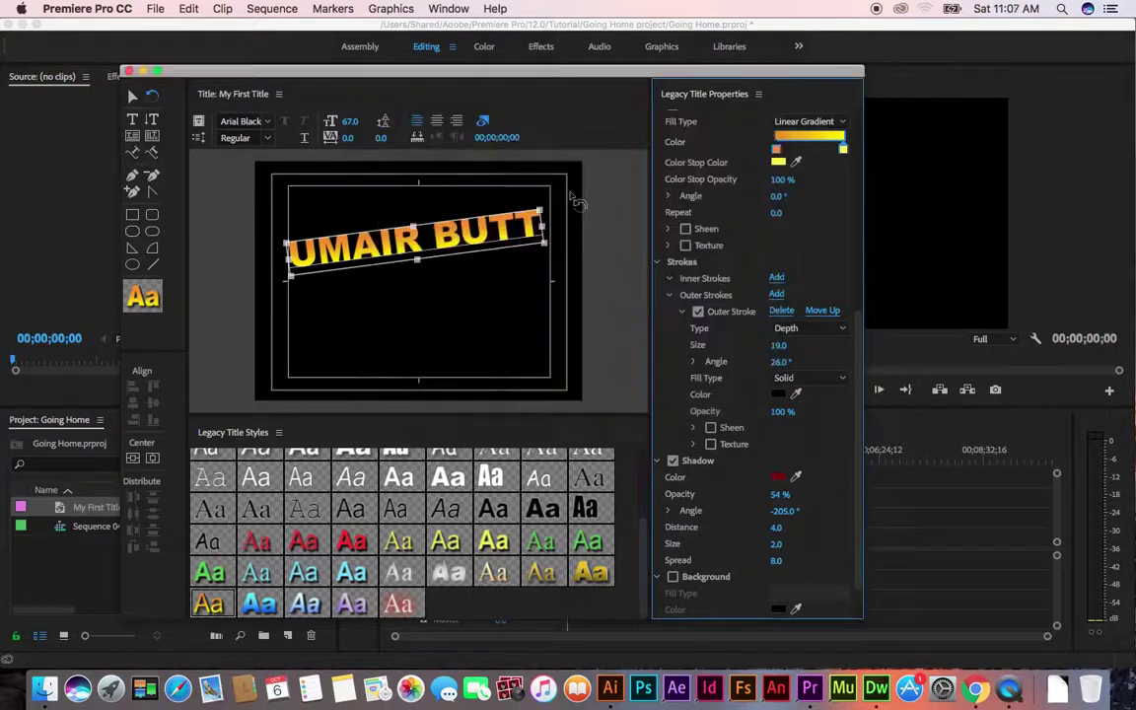
{"action": "left_click_drag", "start_coordinate": [783, 512], "coordinate": [779, 501]}
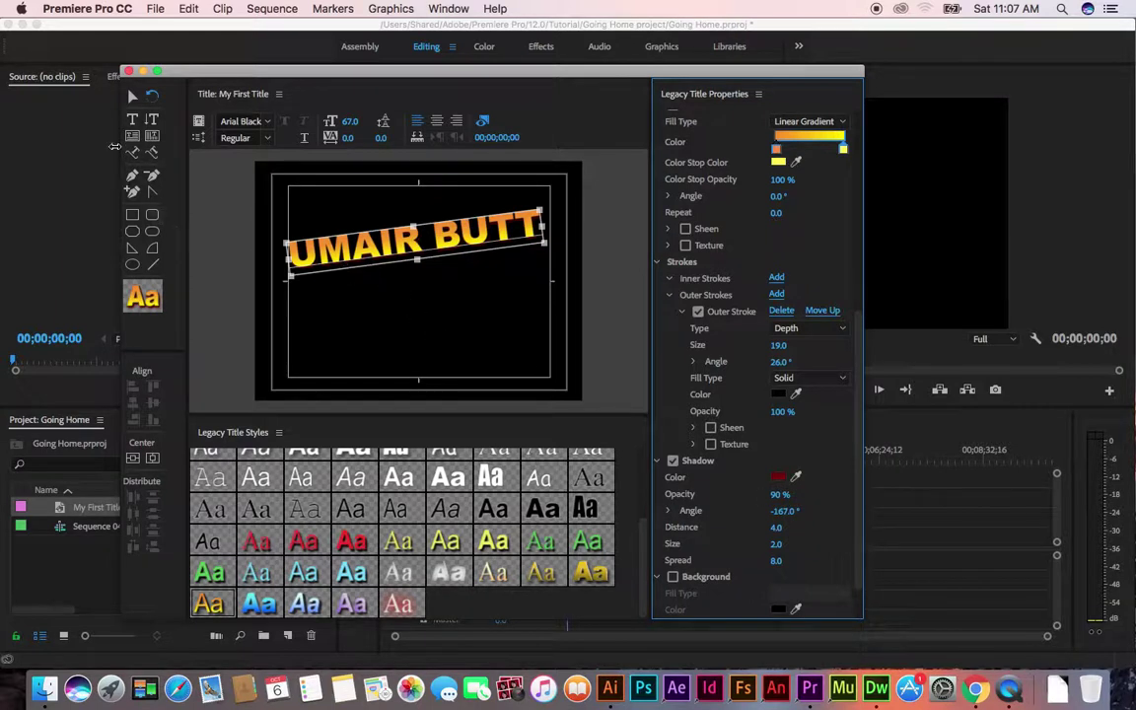
{"action": "left_click", "coordinate": [239, 235]}
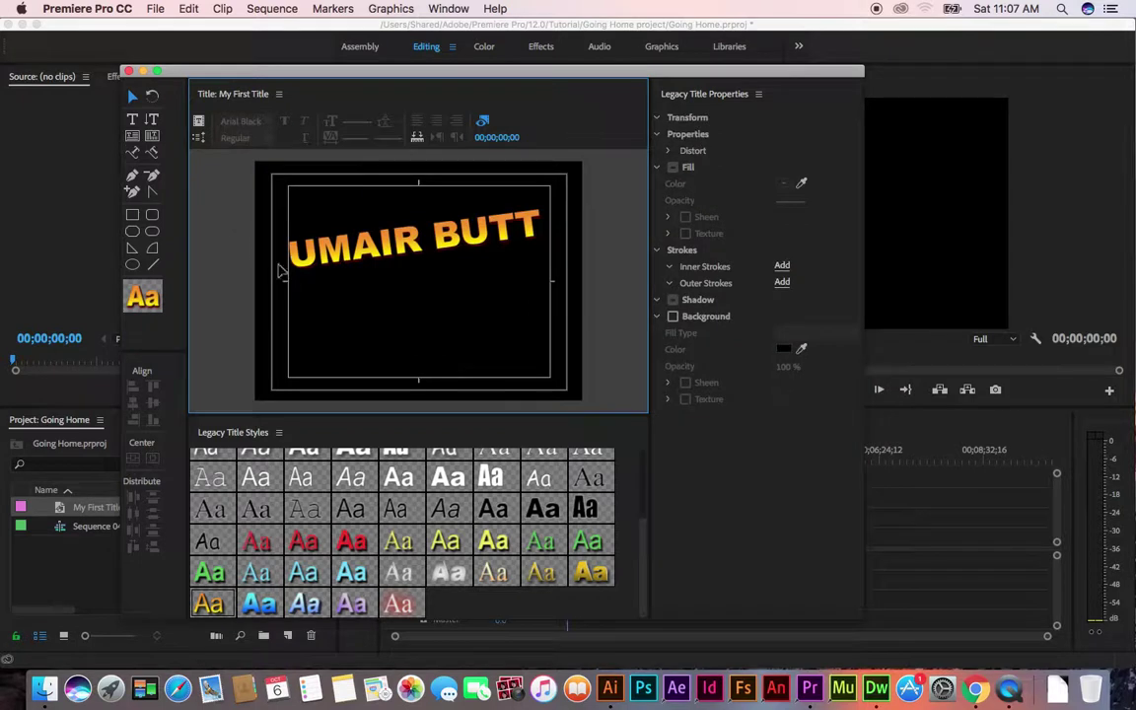
{"action": "left_click", "coordinate": [397, 253]}
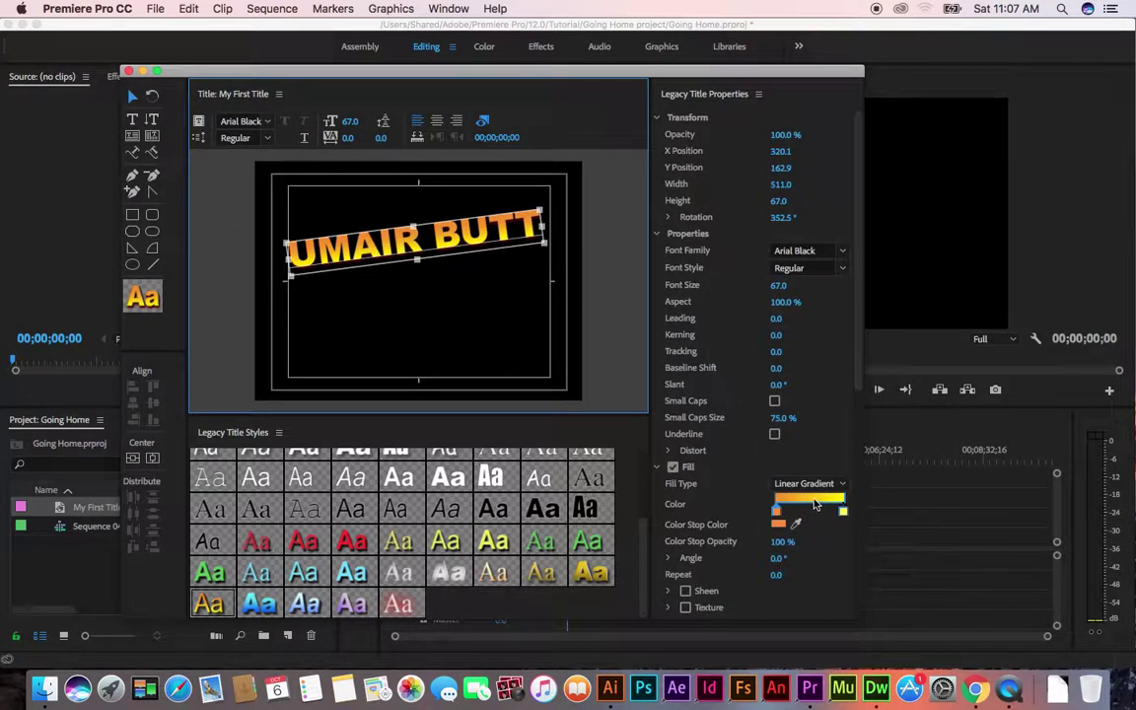
{"action": "scroll", "coordinate": [814, 504], "scroll_direction": "down", "scroll_amount": 10}
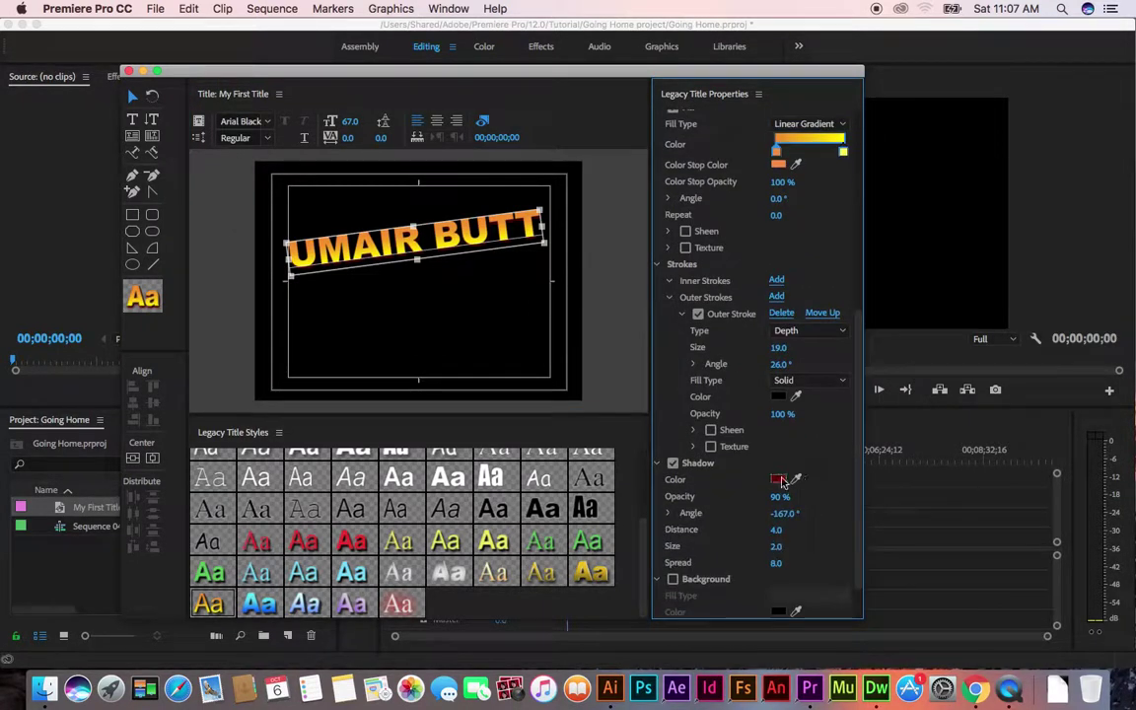
{"action": "left_click", "coordinate": [778, 480]}
{"action": "left_click", "coordinate": [387, 358]}
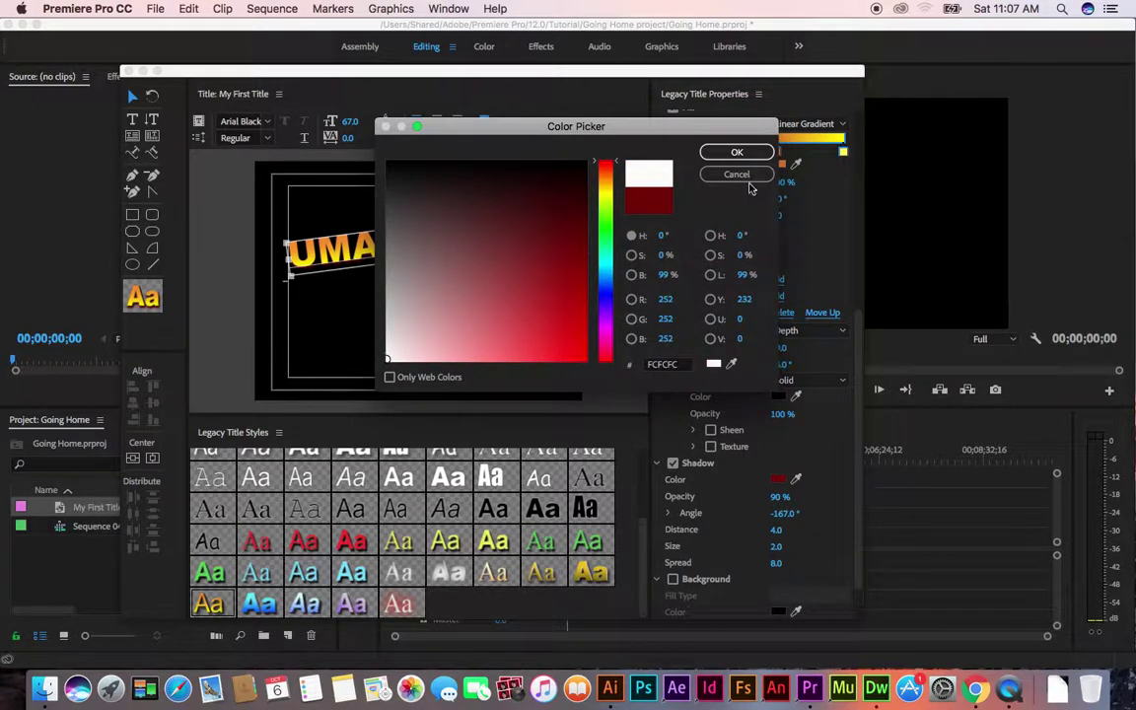
{"action": "left_click", "coordinate": [736, 151]}
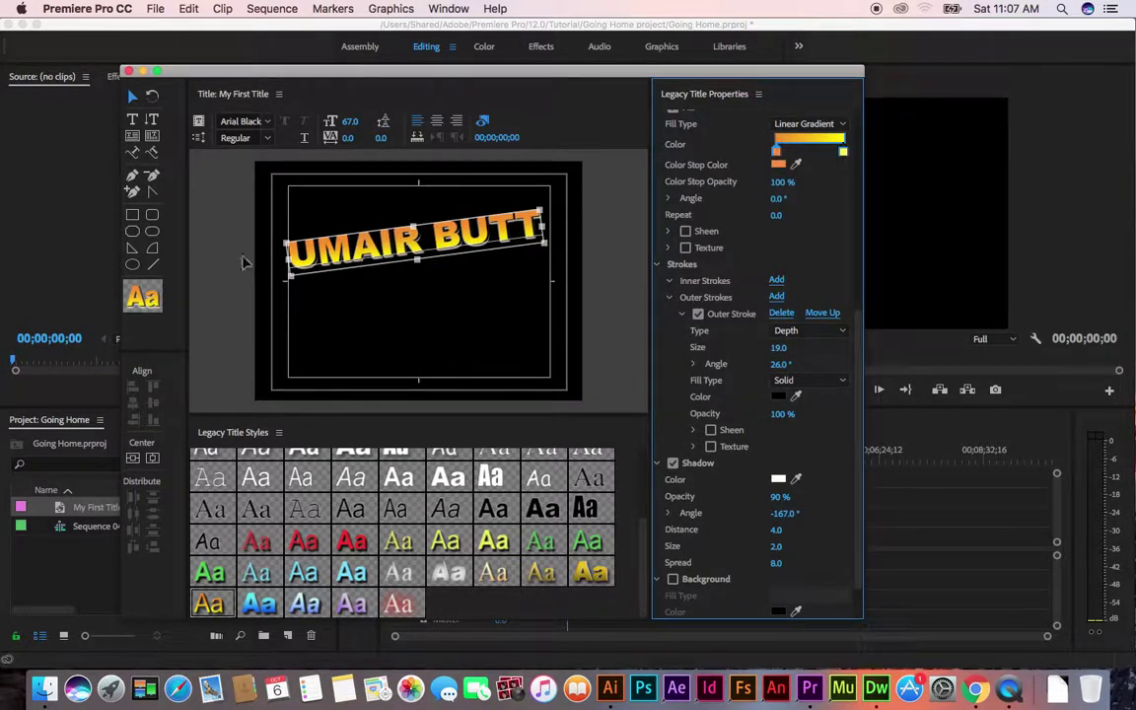
{"action": "left_click", "coordinate": [412, 284]}
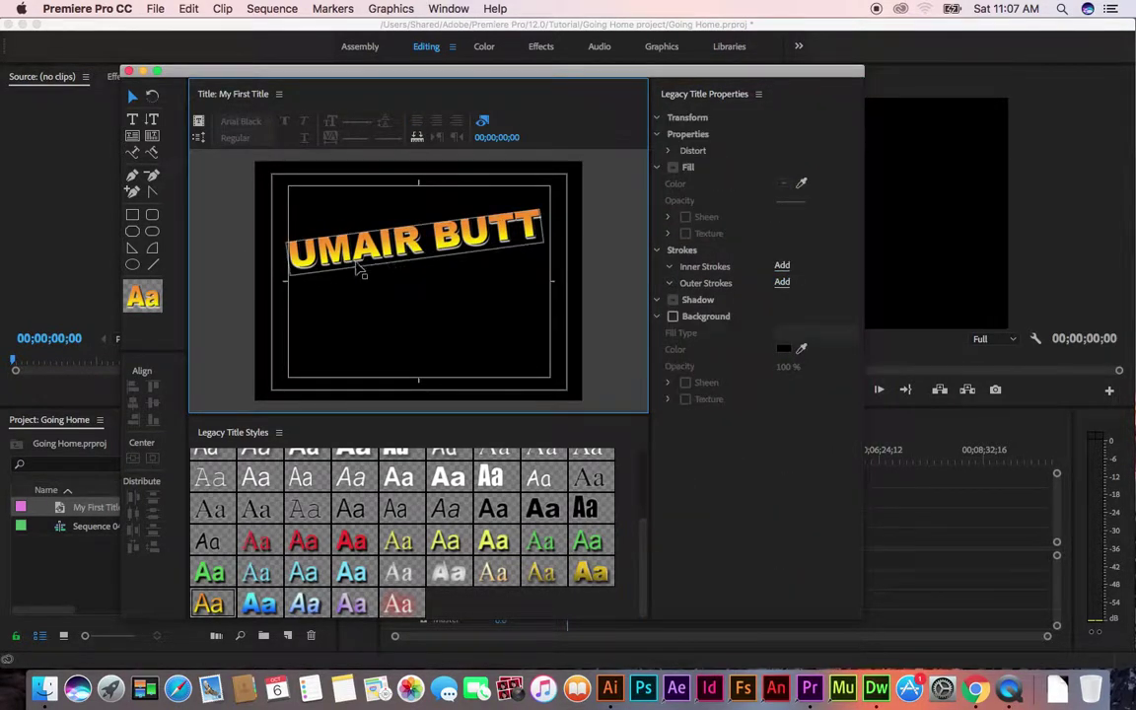
{"action": "left_click", "coordinate": [464, 261]}
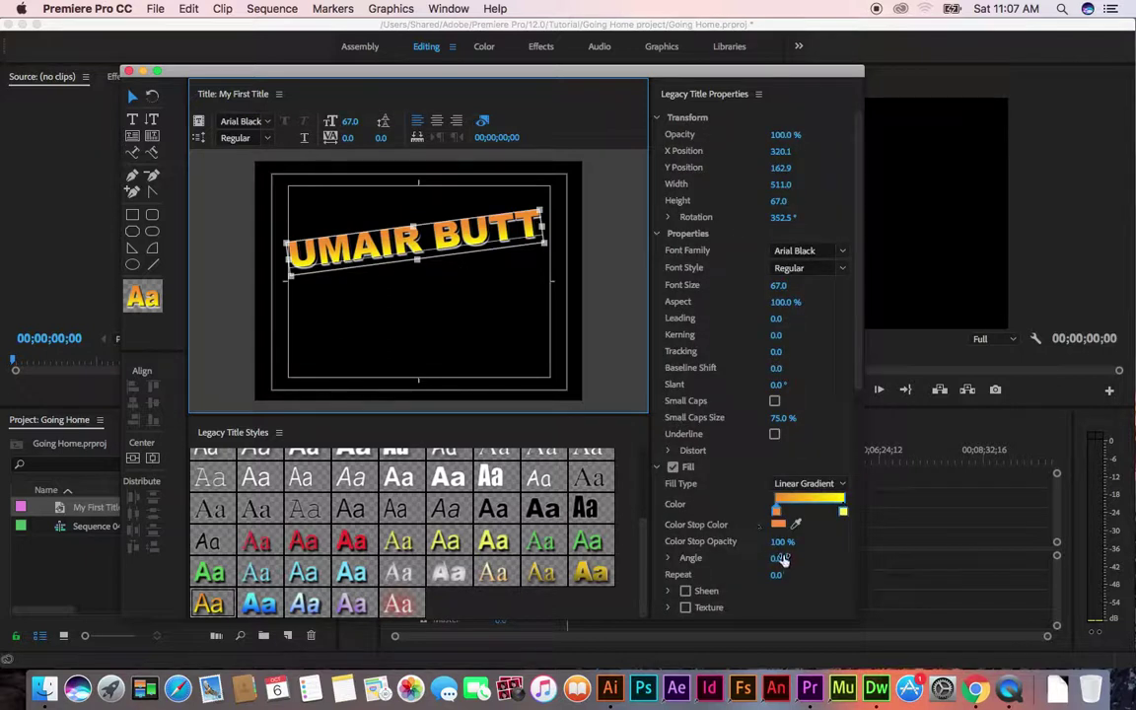
Set the shadow distance to 6, size to 2.0 and spread to 20
{"action": "left_click_drag", "start_coordinate": [858, 380], "coordinate": [854, 608]}
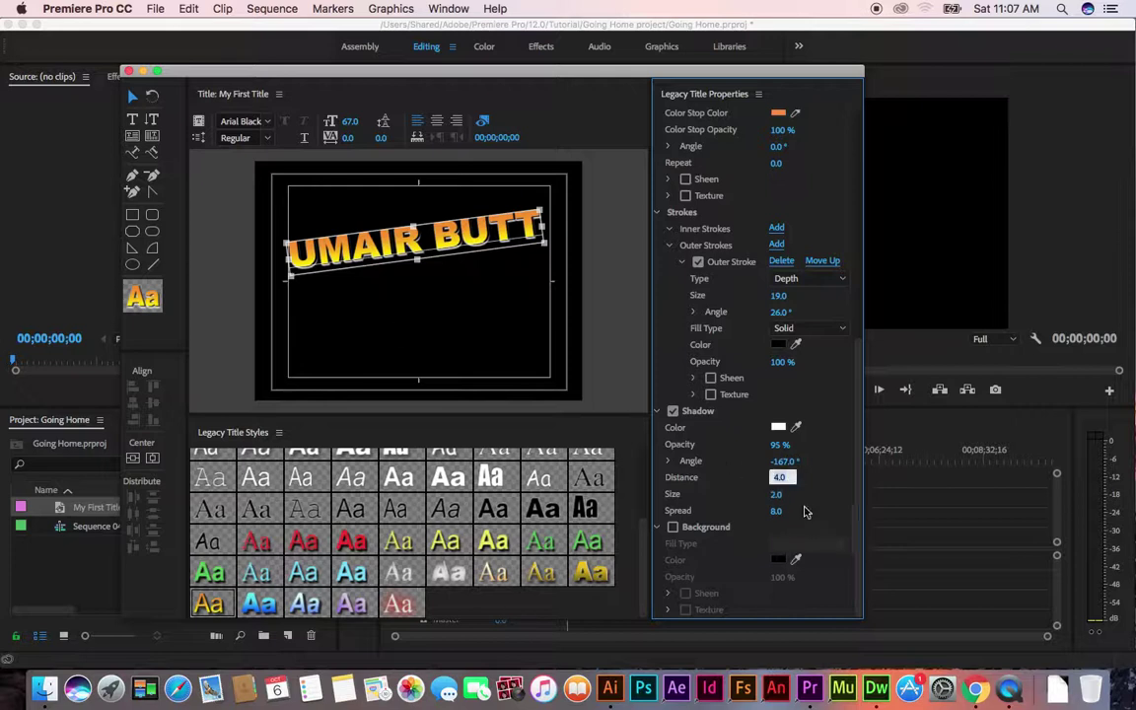
{"action": "mouse_move", "coordinate": [778, 481]}
{"action": "left_mouse_down"}
{"action": "mouse_move", "coordinate": [794, 480]}
{"action": "mouse_move", "coordinate": [780, 480]}
{"action": "left_mouse_up"}
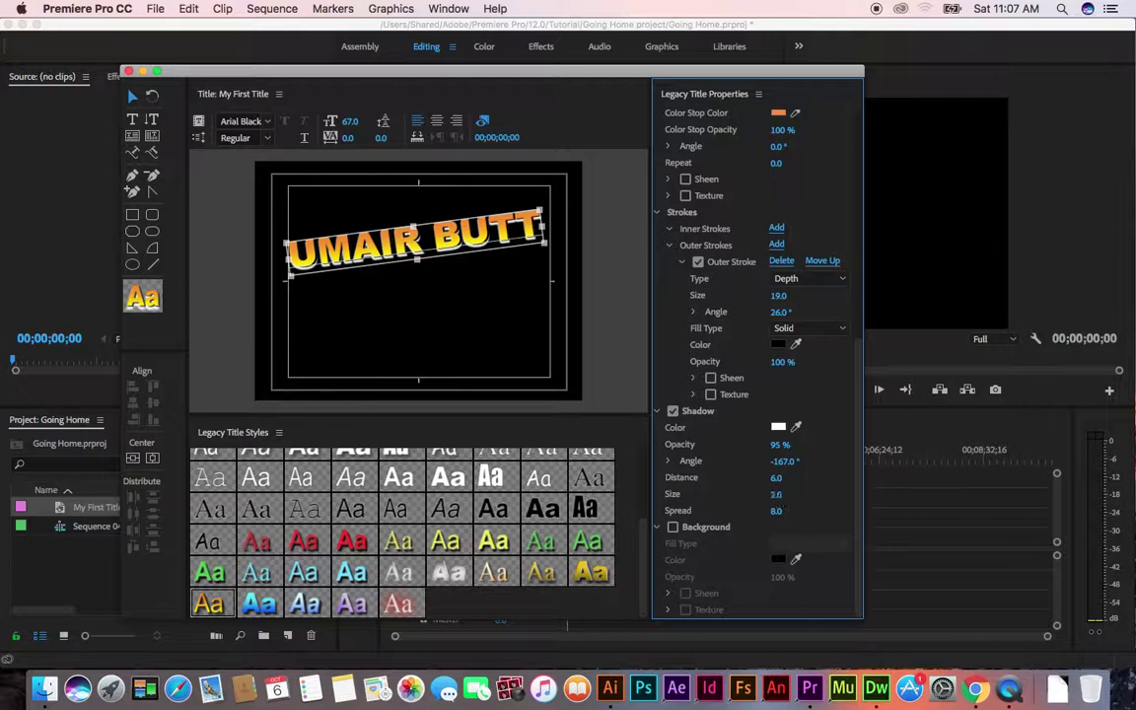
{"action": "left_click", "coordinate": [776, 494]}
{"action": "left_click", "coordinate": [810, 506]}
{"action": "left_click_drag", "start_coordinate": [777, 495], "coordinate": [787, 494]}
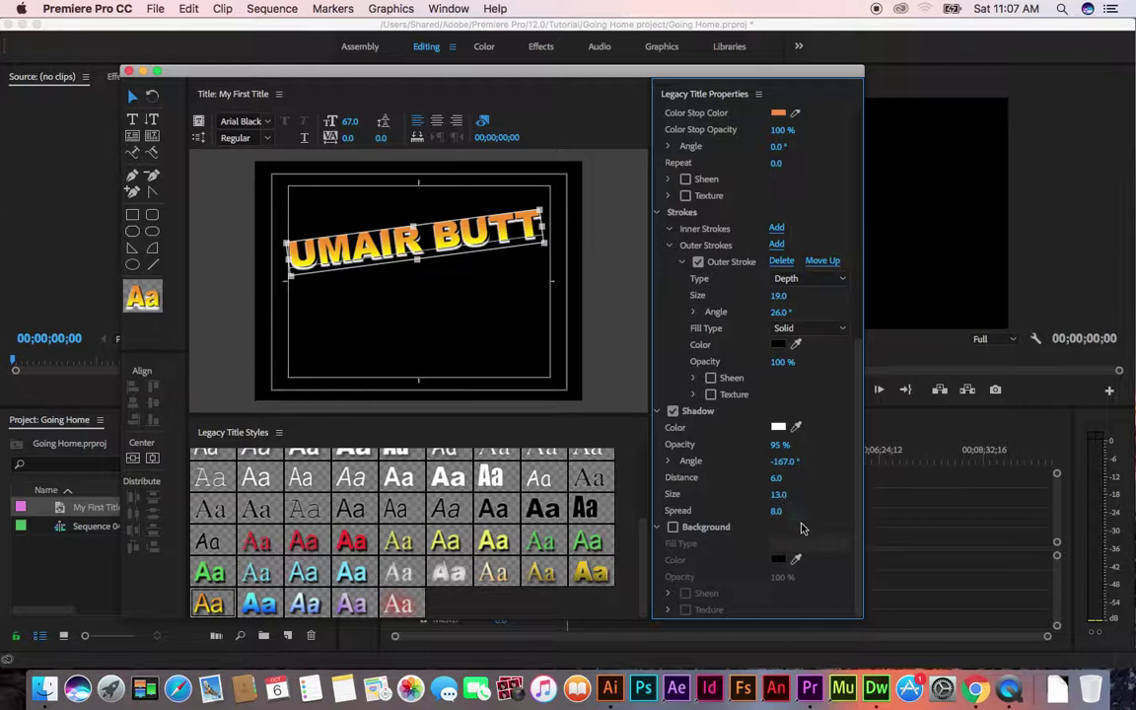
{"action": "left_click_drag", "start_coordinate": [774, 511], "coordinate": [776, 511]}
{"action": "left_click", "coordinate": [779, 495]}
{"action": "left_click", "coordinate": [777, 511]}
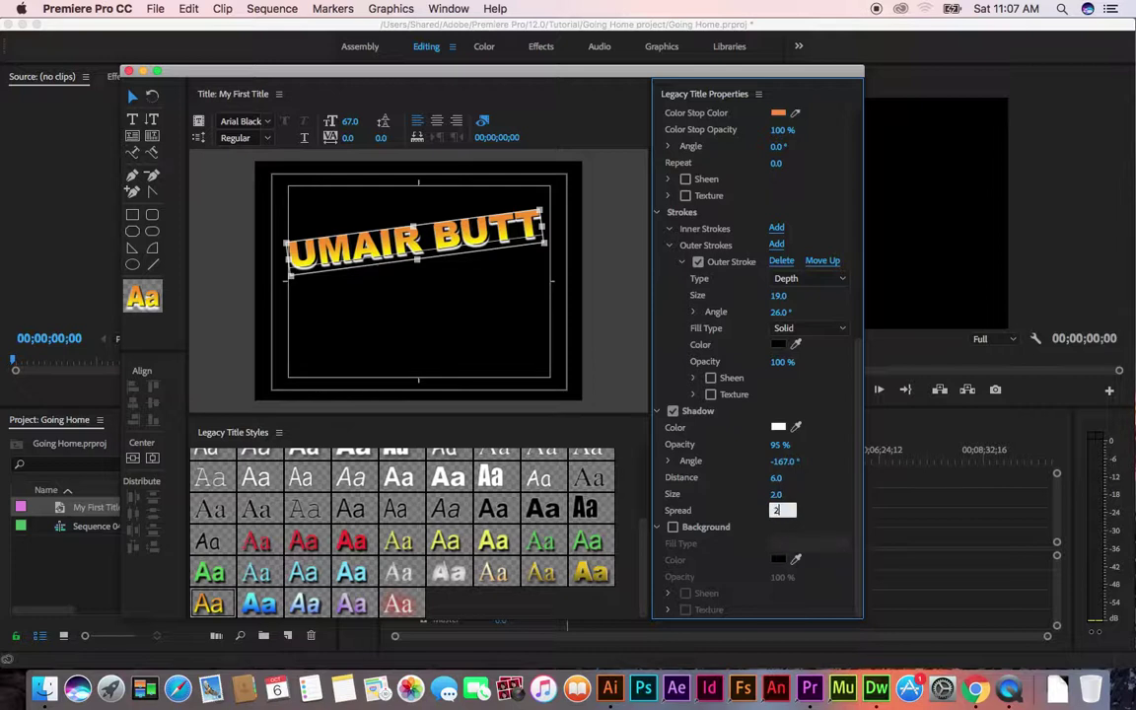
{"action": "key", "text": "Return"}
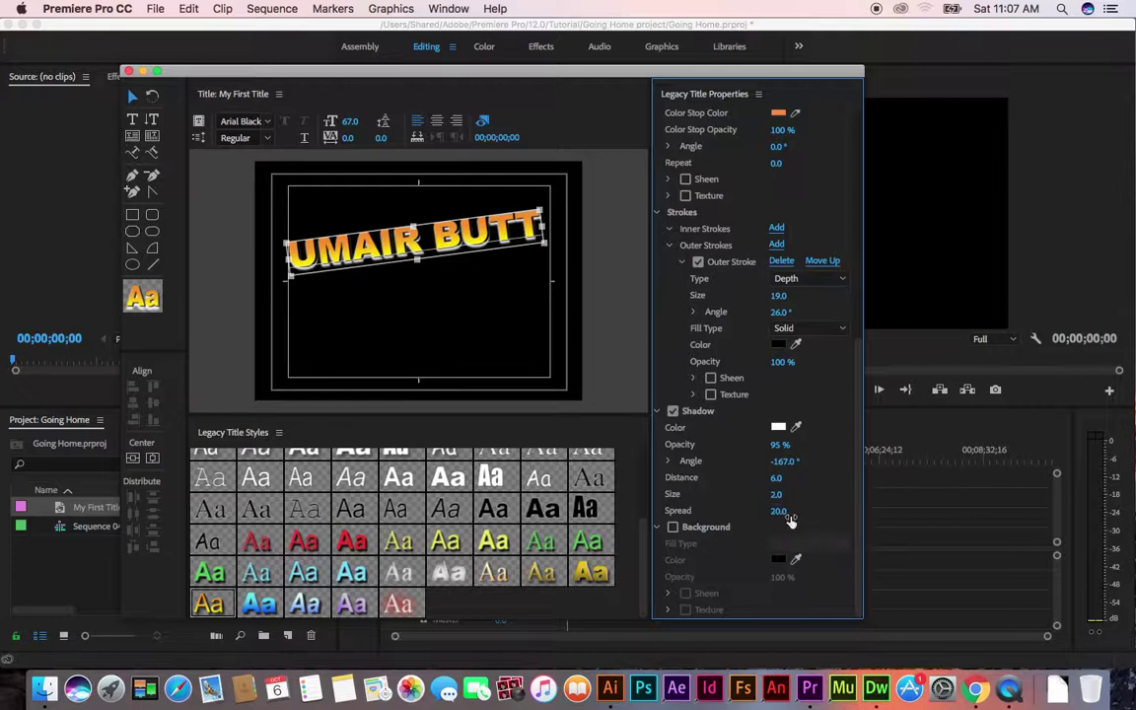
{"action": "left_click", "coordinate": [403, 211]}
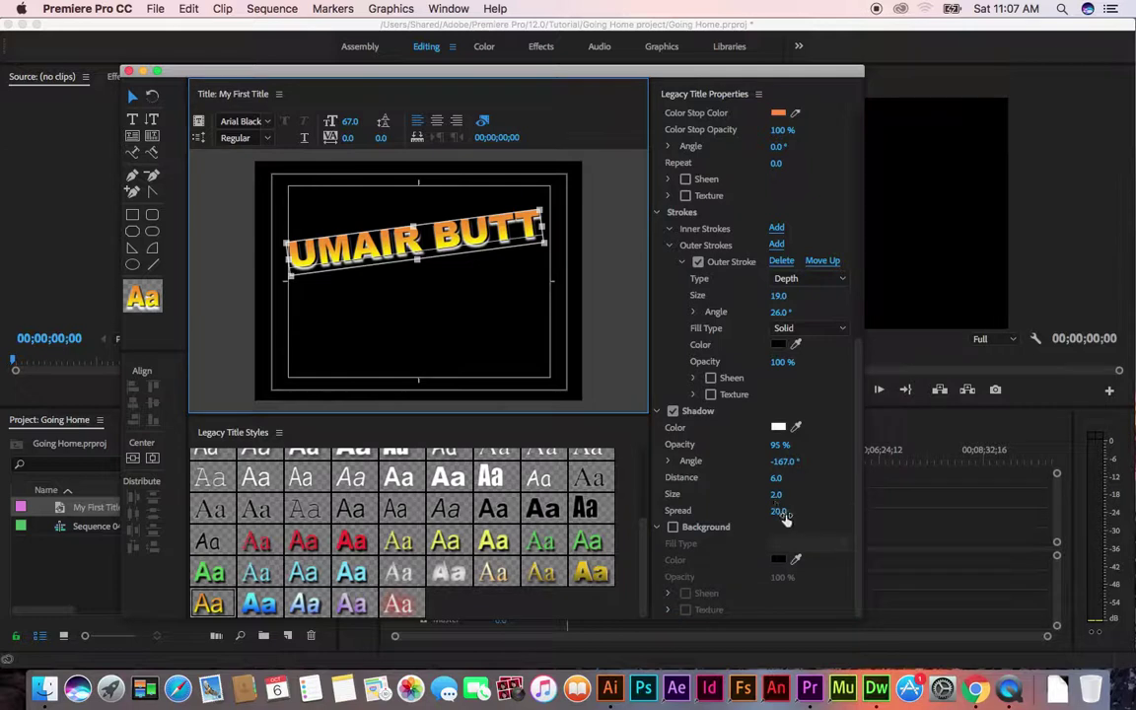
Enable a solid title background, first trying a red colour
{"action": "left_click", "coordinate": [673, 526]}
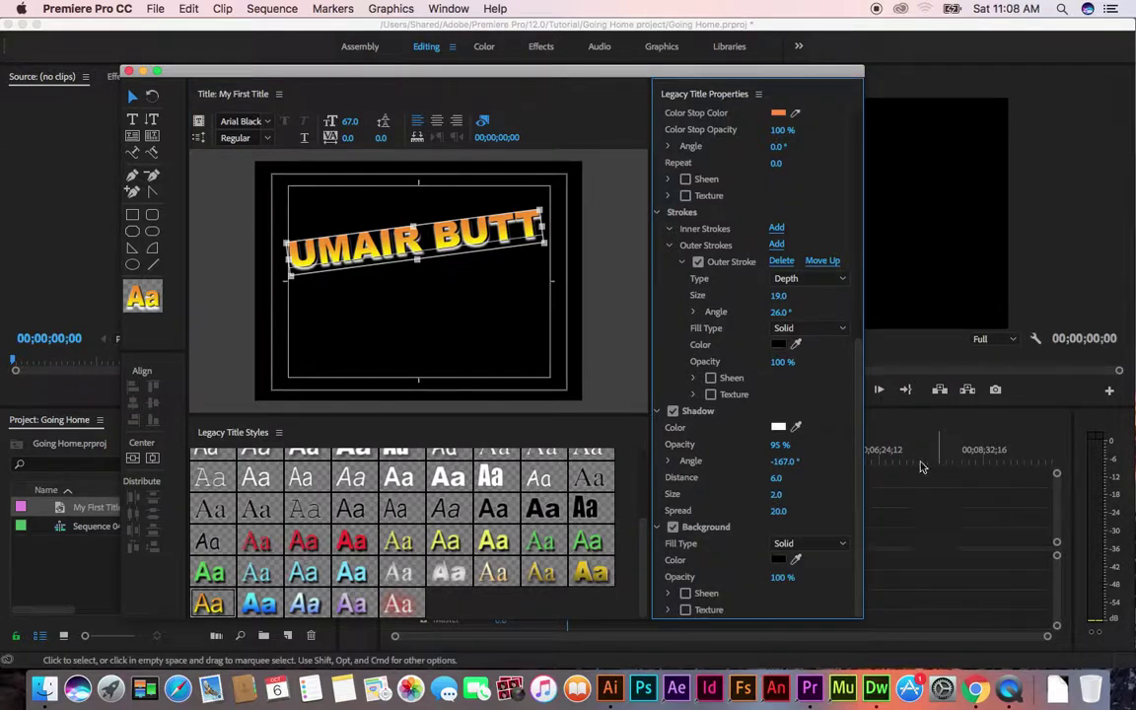
{"action": "left_click", "coordinate": [774, 561]}
{"action": "left_click", "coordinate": [580, 295]}
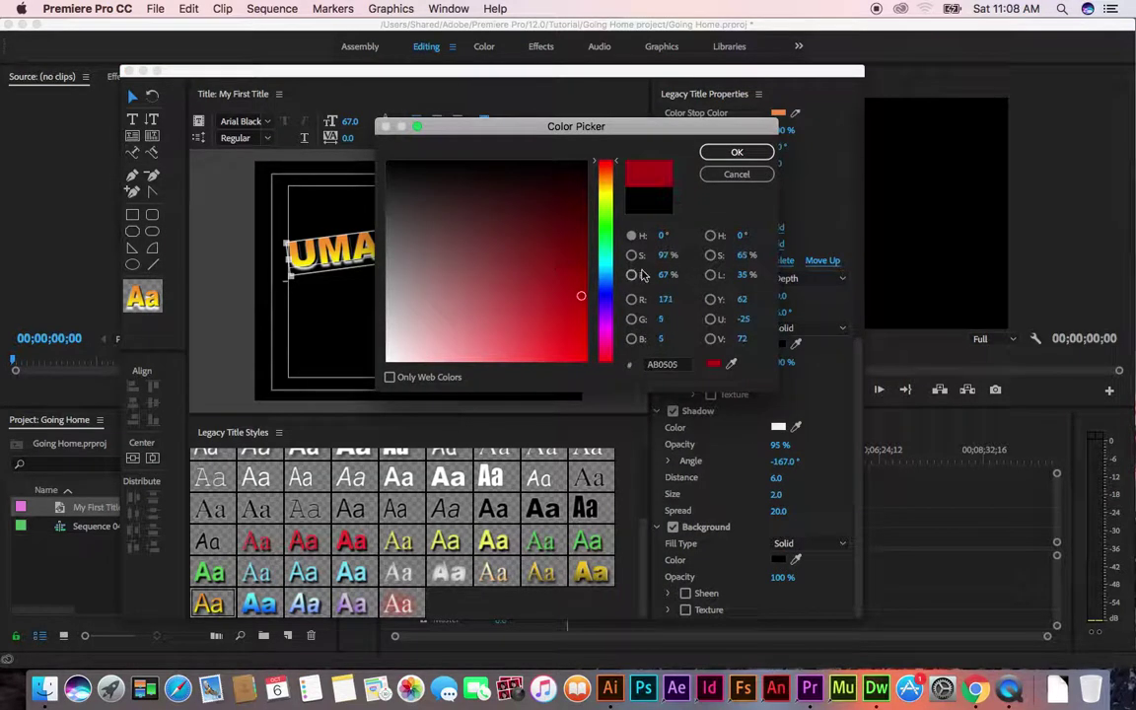
{"action": "left_click", "coordinate": [735, 152]}
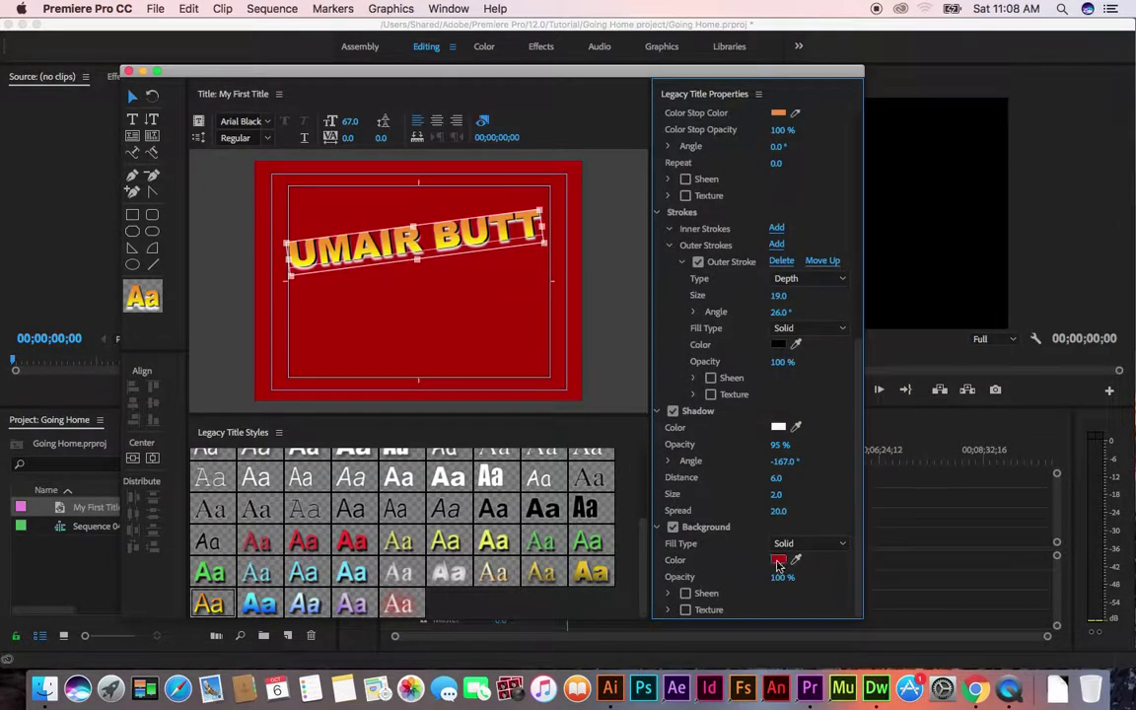
{"action": "left_click", "coordinate": [778, 559]}
{"action": "left_click_drag", "start_coordinate": [604, 200], "coordinate": [603, 266]}
{"action": "left_click", "coordinate": [540, 254]}
{"action": "left_click", "coordinate": [734, 152]}
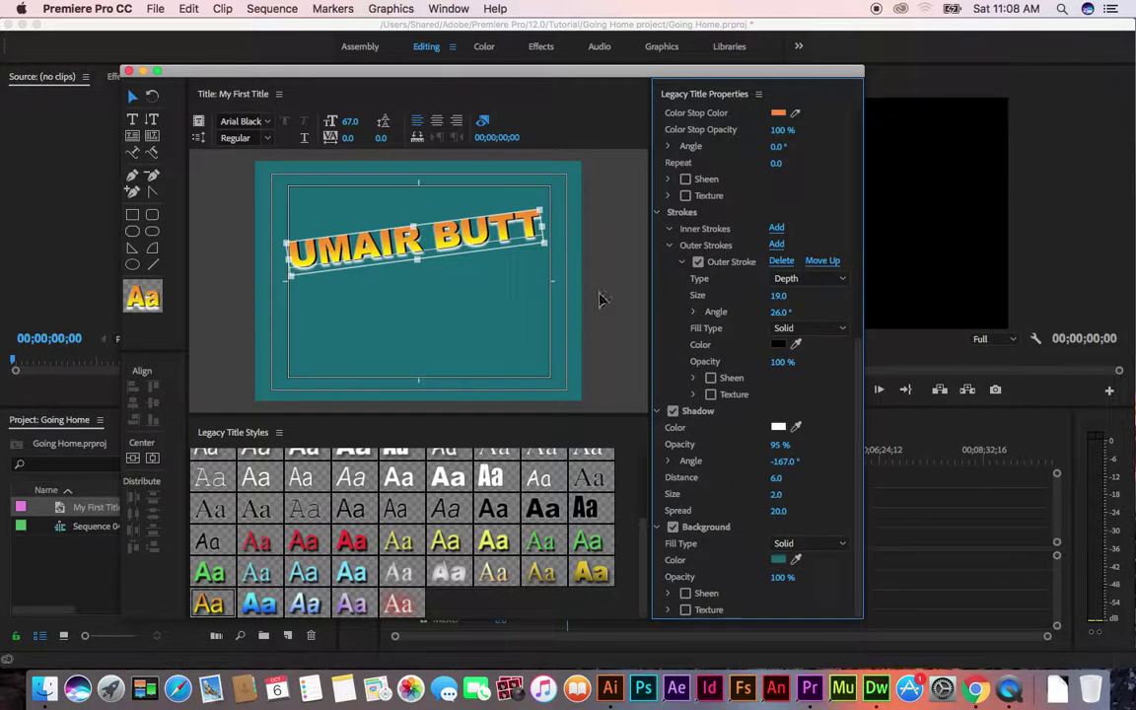
{"action": "left_click_drag", "start_coordinate": [445, 223], "coordinate": [429, 284]}
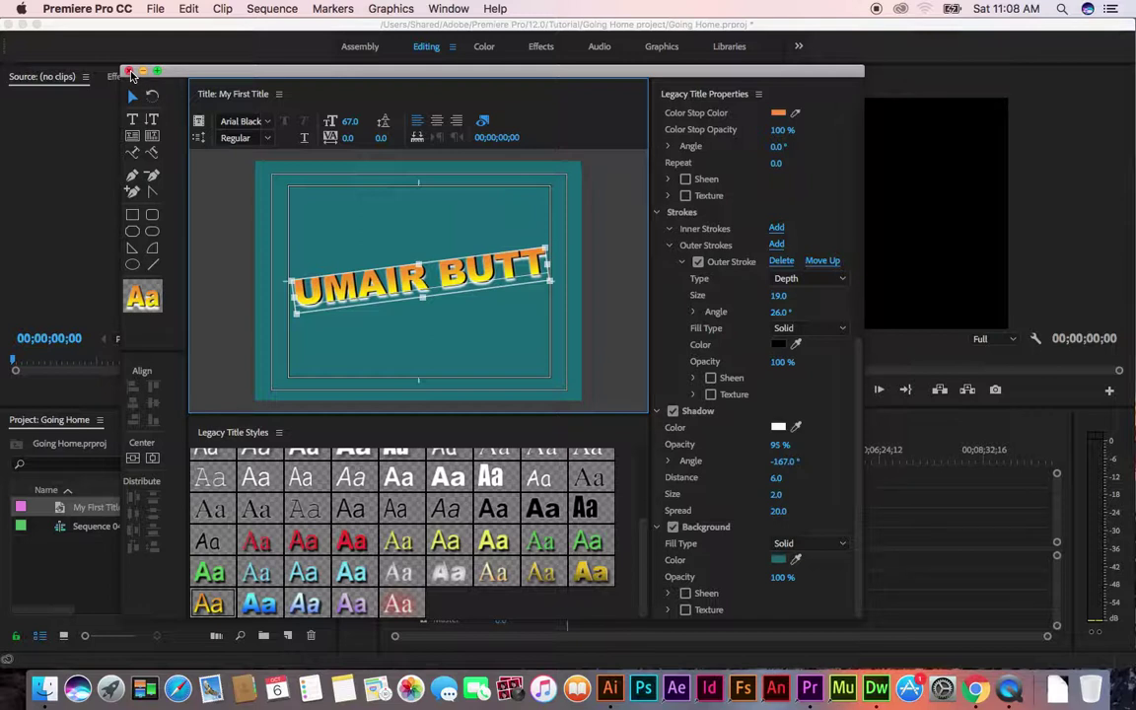
Close the Titler and place My First Title at the start of track V1
{"action": "left_click", "coordinate": [128, 72]}
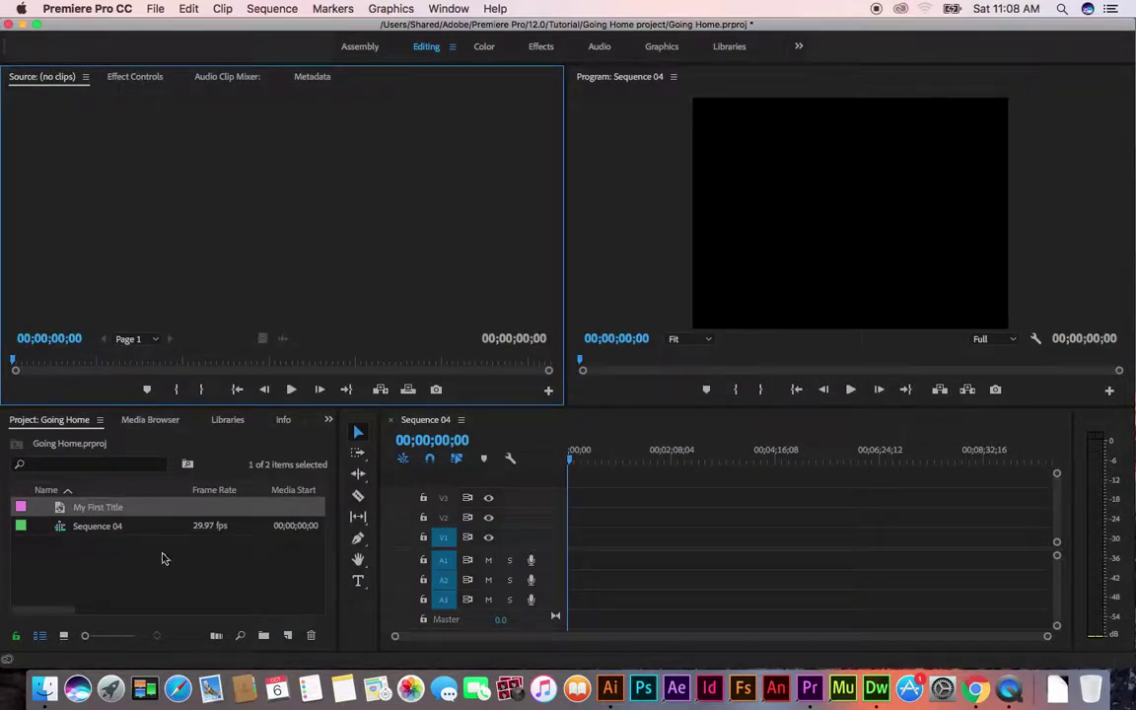
{"action": "left_click", "coordinate": [108, 513]}
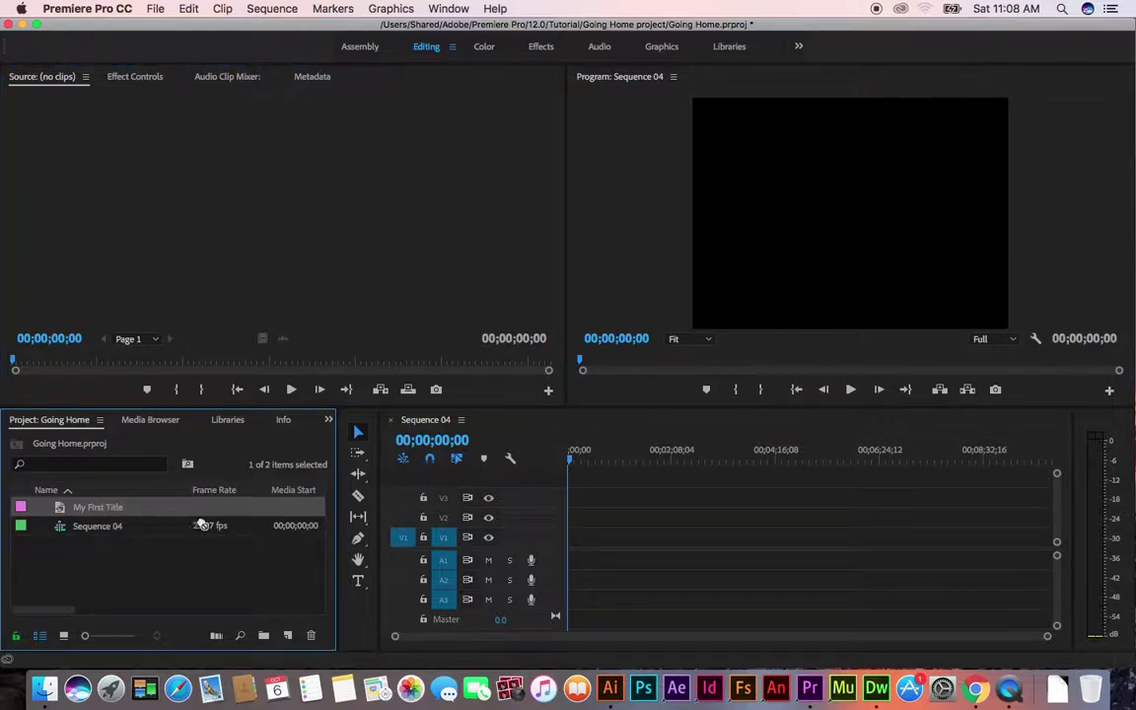
{"action": "left_click_drag", "start_coordinate": [508, 536], "coordinate": [574, 546]}
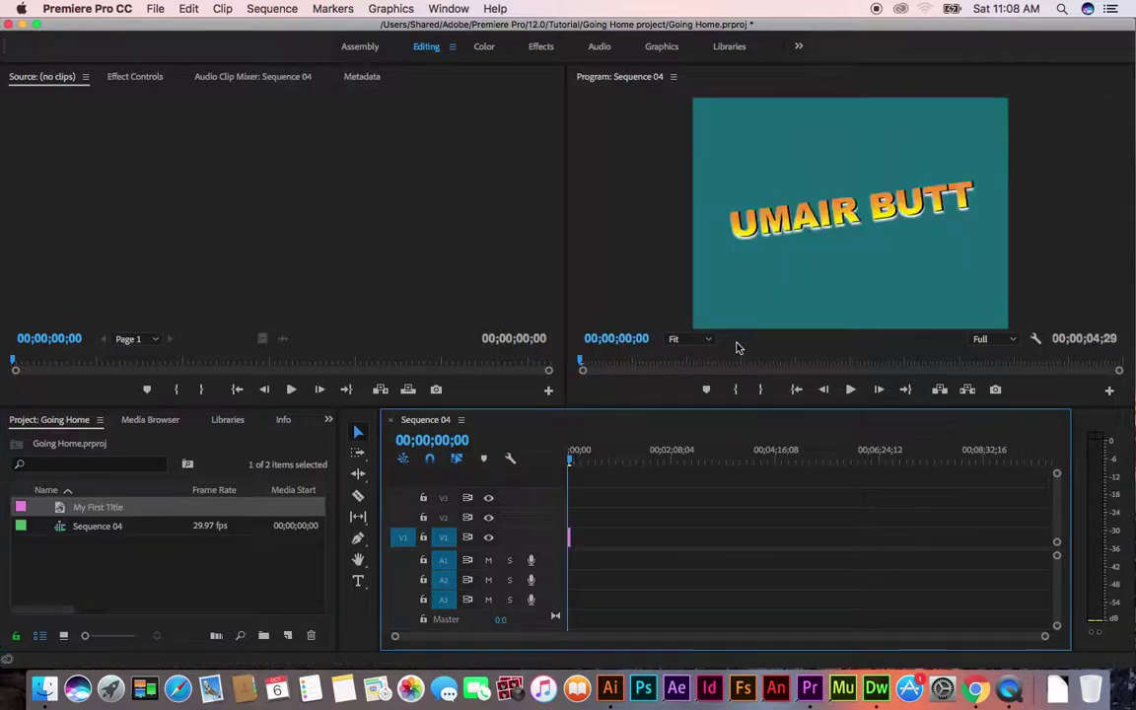
Zoom the timeline in and open the My First Title clip in the Legacy Titler
{"action": "left_click", "coordinate": [105, 508]}
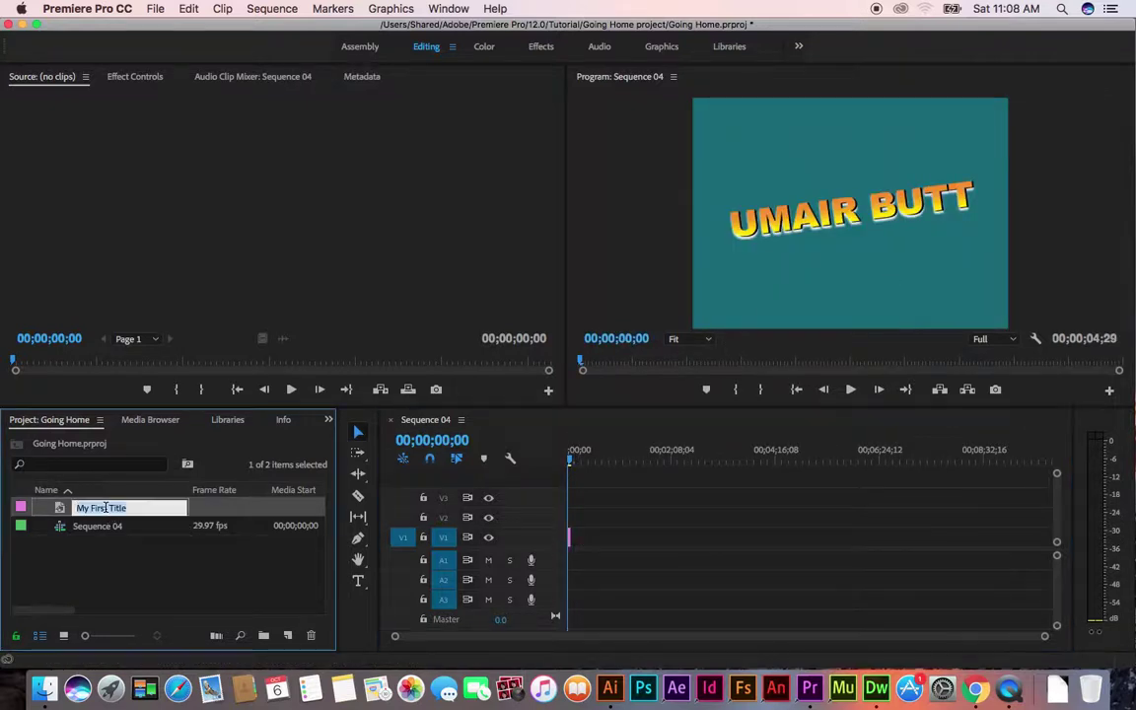
{"action": "left_click", "coordinate": [141, 570]}
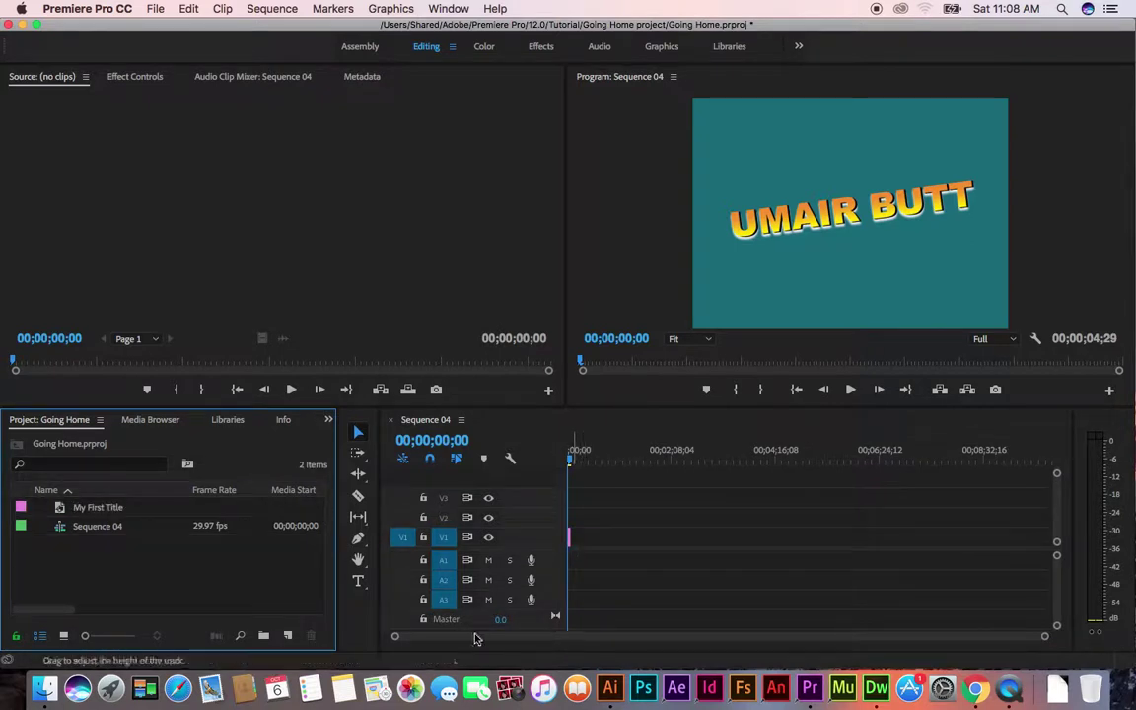
{"action": "left_click_drag", "start_coordinate": [1043, 641], "coordinate": [488, 636]}
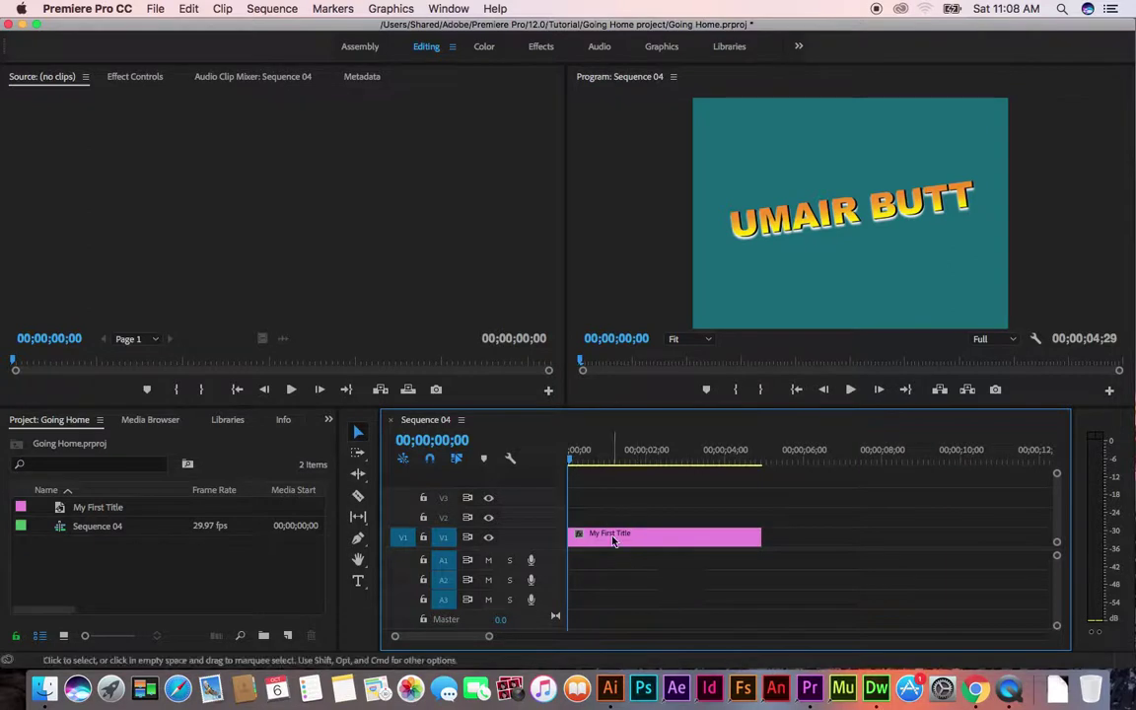
{"action": "double_click", "coordinate": [613, 537]}
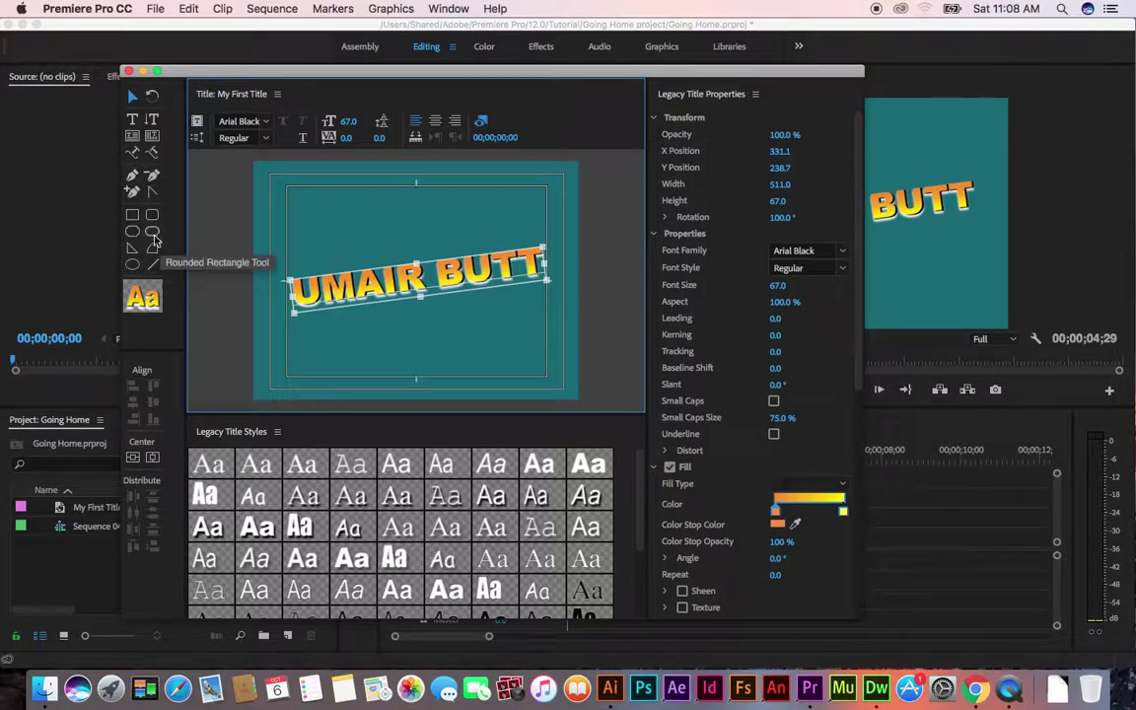
Draw a 520.8 by 91.3 rounded rectangle bar across the top of the title and select it
{"action": "left_click", "coordinate": [153, 232]}
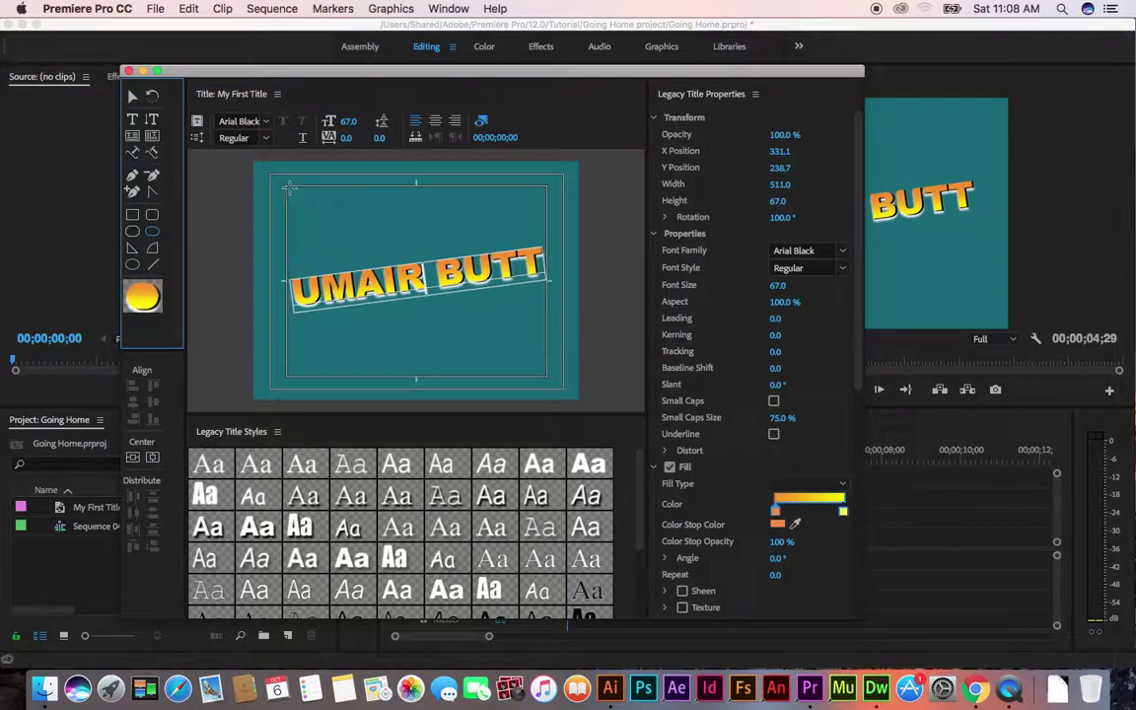
{"action": "left_click_drag", "start_coordinate": [286, 189], "coordinate": [550, 237]}
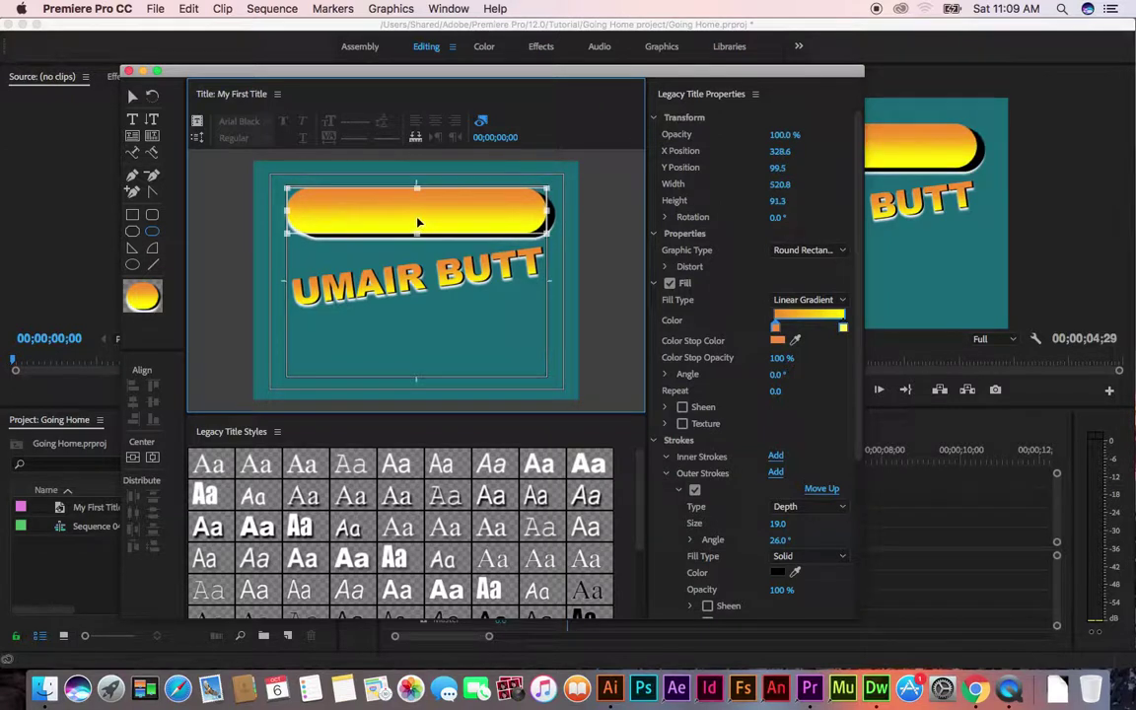
{"action": "left_click", "coordinate": [132, 151]}
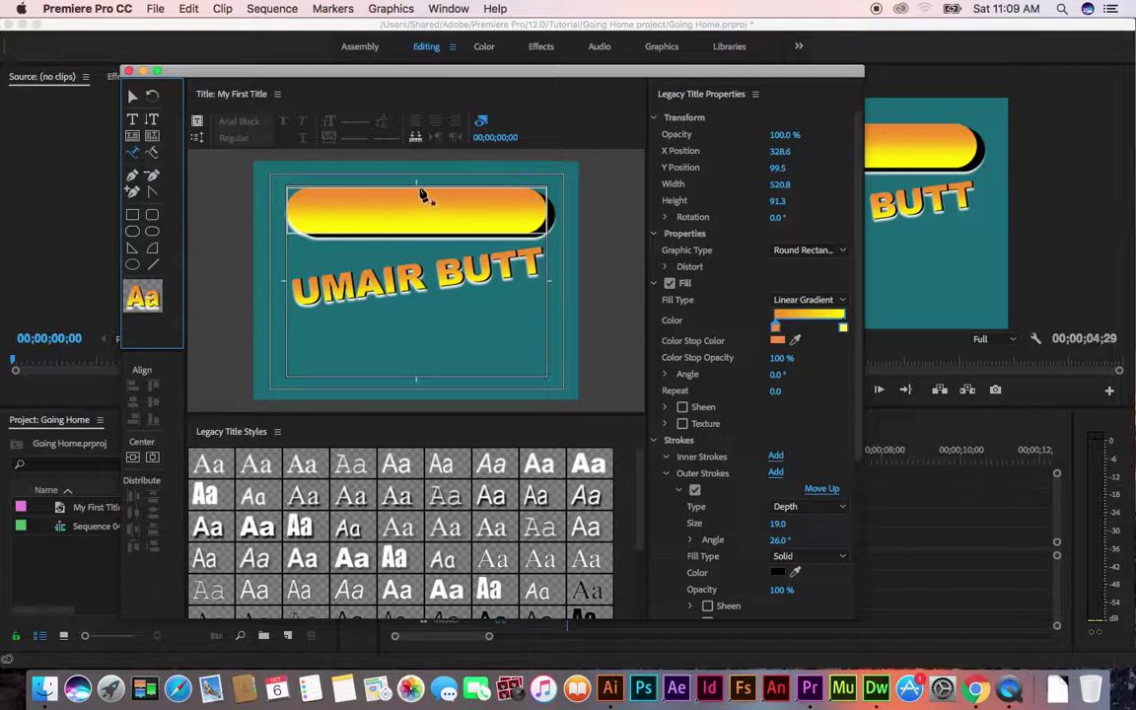
{"action": "left_click", "coordinate": [132, 120]}
{"action": "left_click", "coordinate": [133, 98]}
{"action": "left_click", "coordinate": [420, 225]}
{"action": "left_click", "coordinate": [152, 119]}
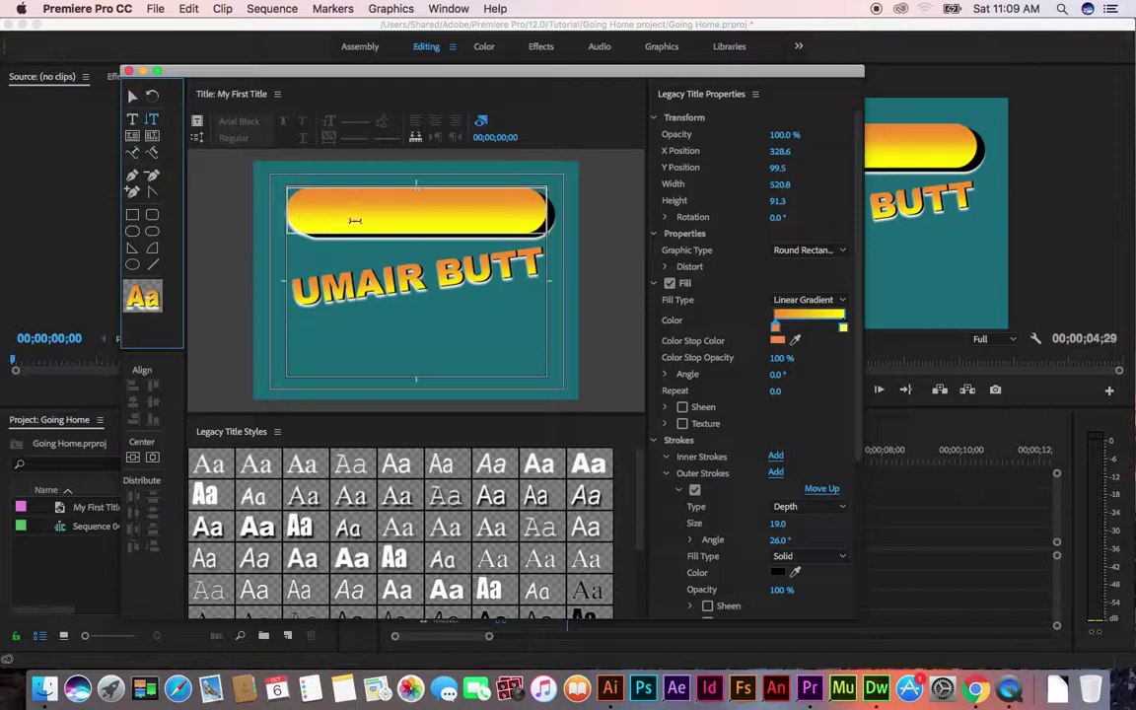
Add vertical 'butt' text and move it up beside the gold bar
{"action": "left_click", "coordinate": [562, 312]}
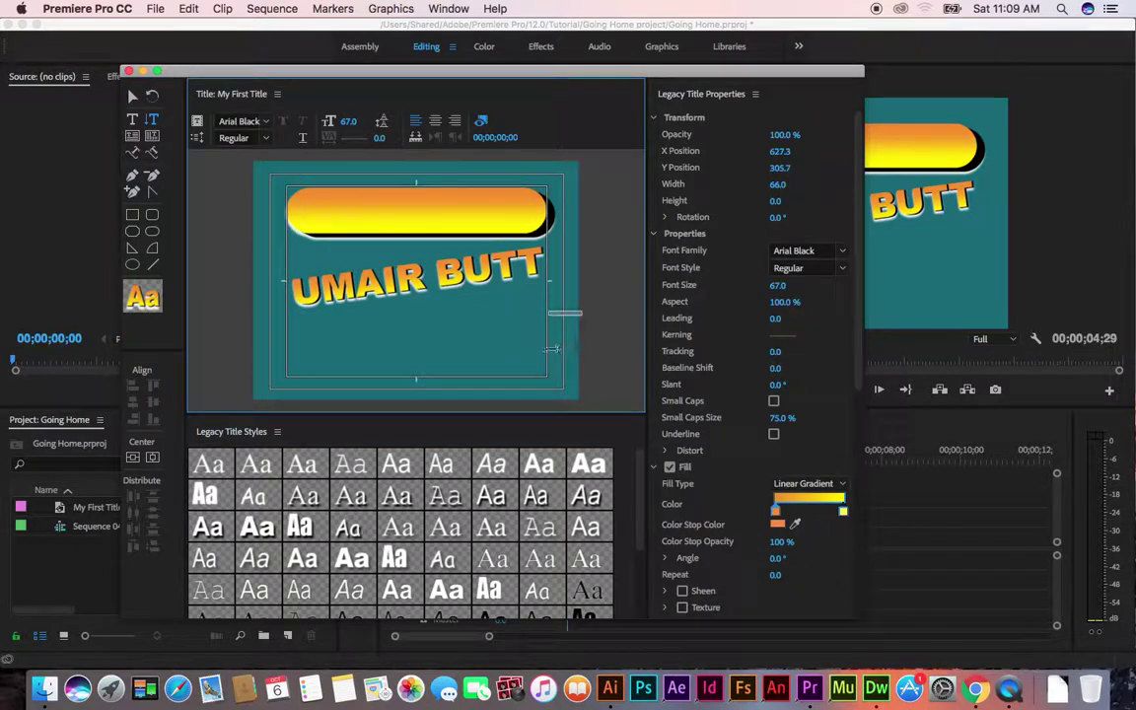
{"action": "type", "text": "but"}
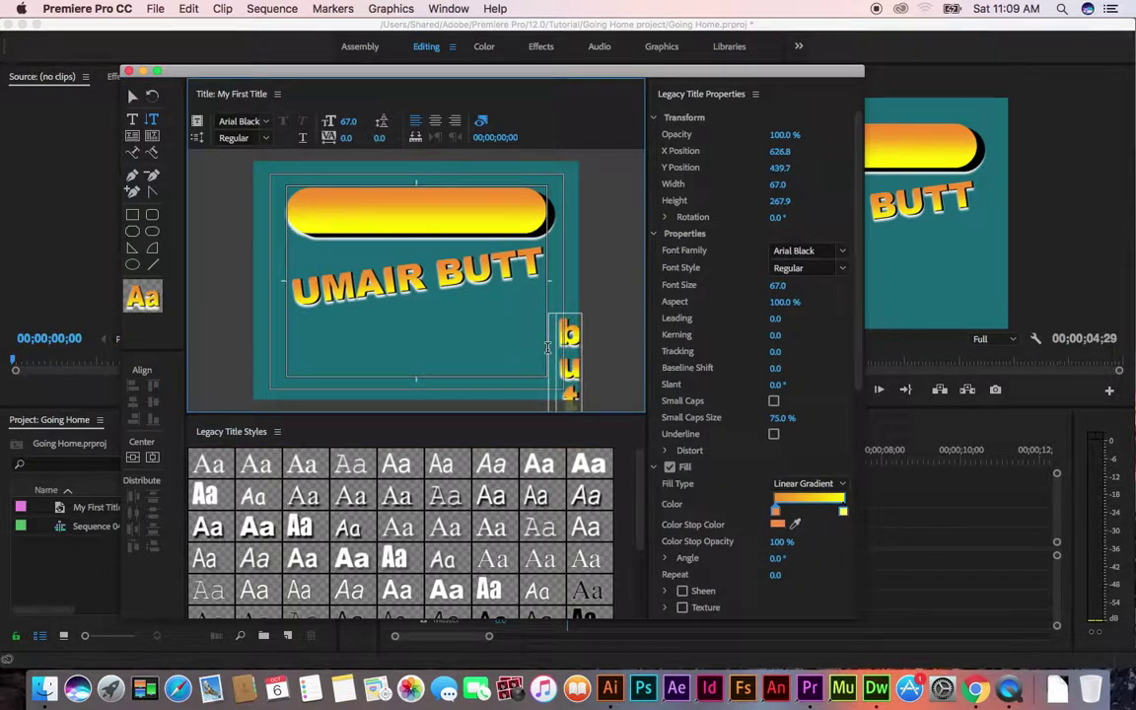
{"action": "left_click", "coordinate": [130, 96]}
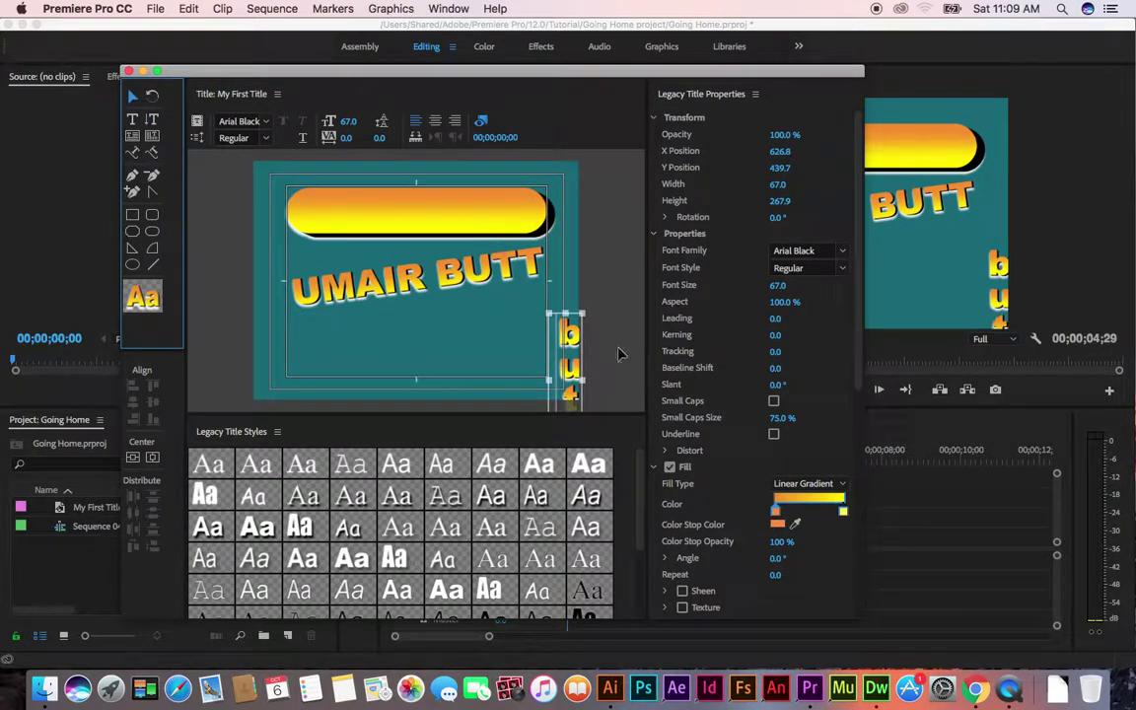
{"action": "left_click_drag", "start_coordinate": [575, 338], "coordinate": [577, 231]}
Apply the pale pink serif style, move 'butt' to the left edge, and close the Titler
{"action": "scroll", "coordinate": [350, 540], "scroll_direction": "down", "scroll_amount": 5}
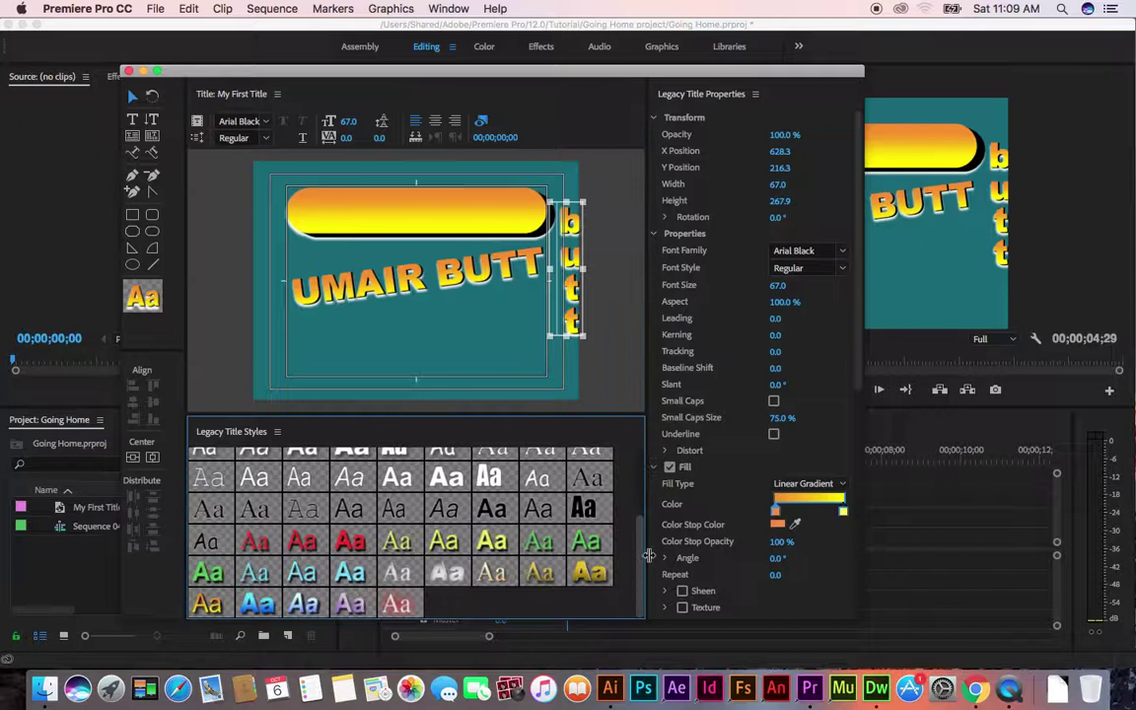
{"action": "left_click", "coordinate": [350, 540]}
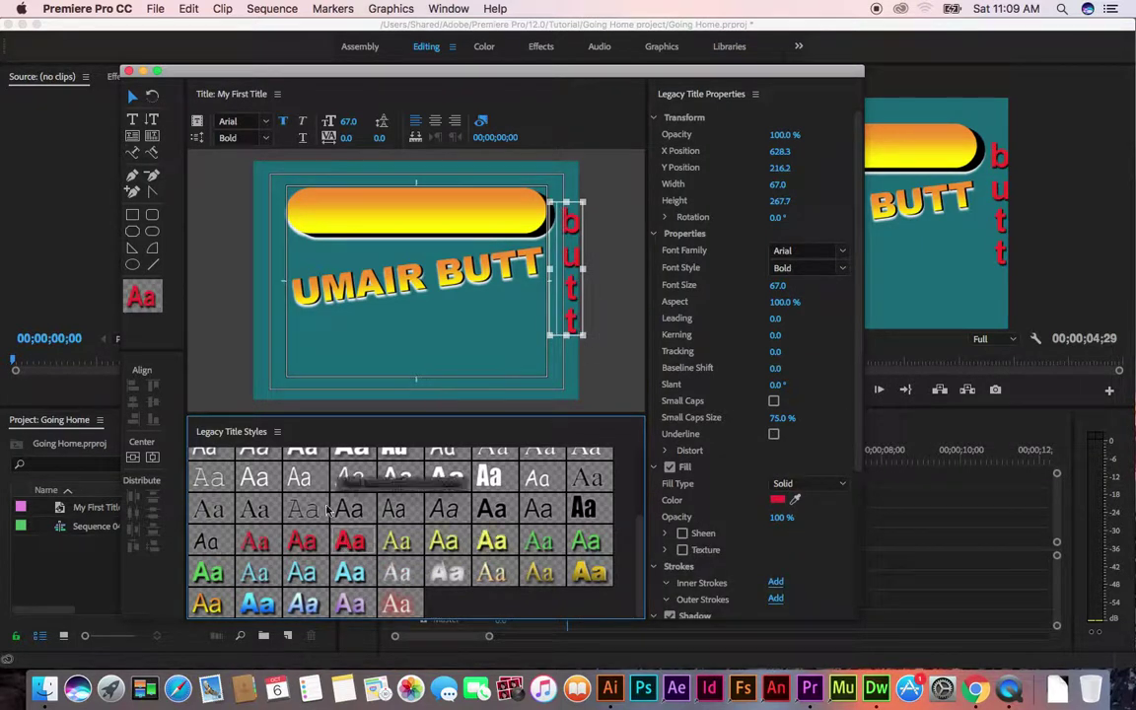
{"action": "left_click", "coordinate": [408, 610]}
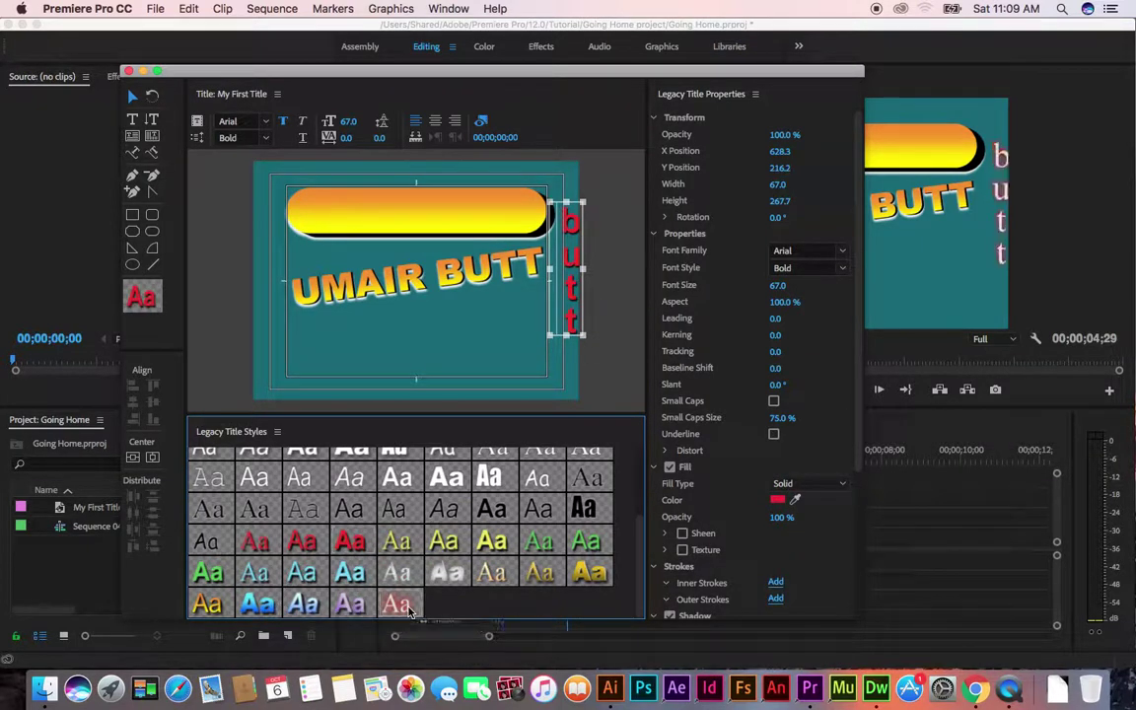
{"action": "left_click_drag", "start_coordinate": [574, 259], "coordinate": [280, 285]}
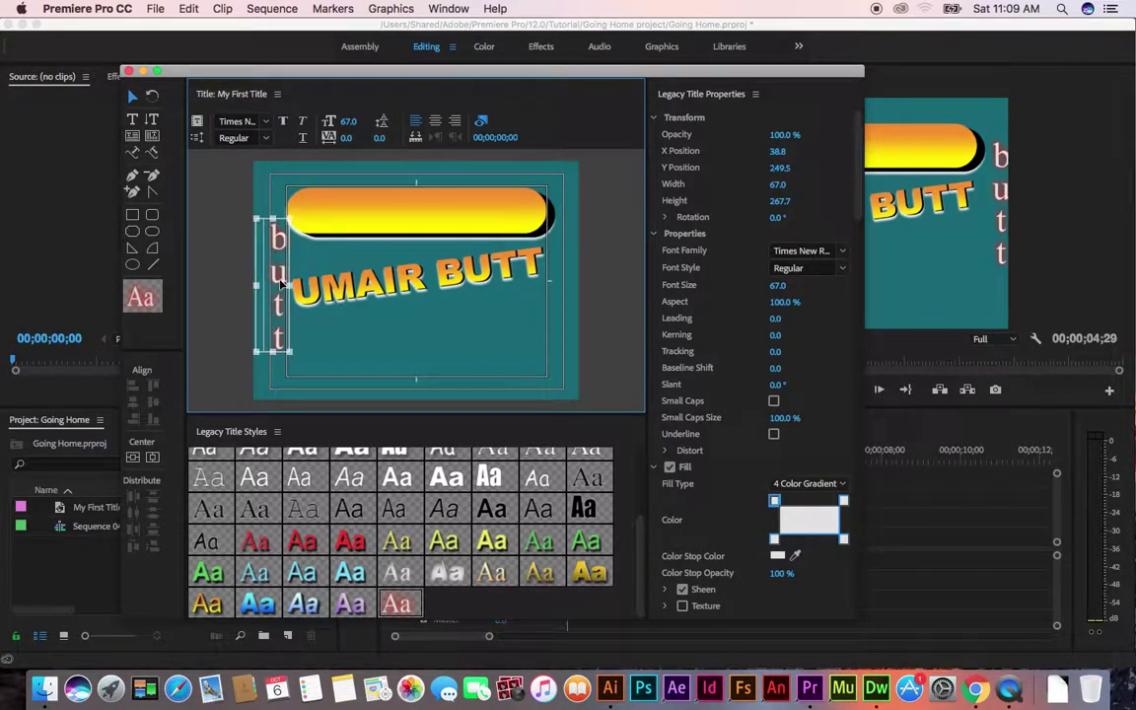
{"action": "left_click", "coordinate": [233, 291]}
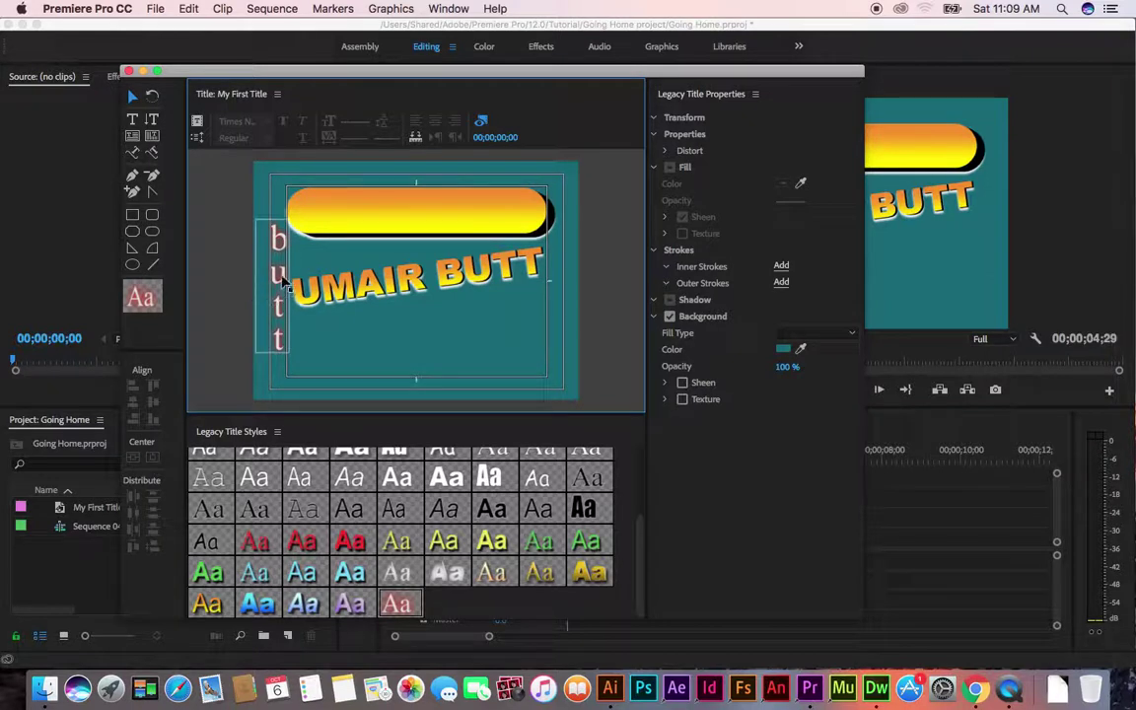
{"action": "left_click", "coordinate": [261, 254]}
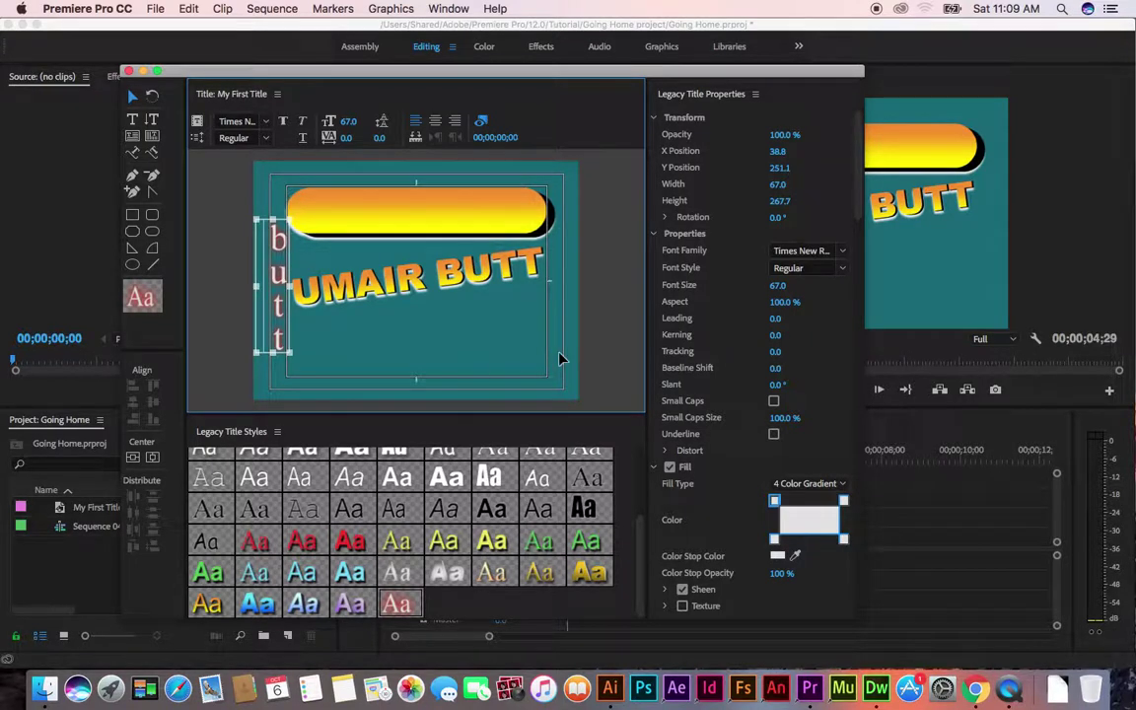
{"action": "left_click", "coordinate": [129, 71]}
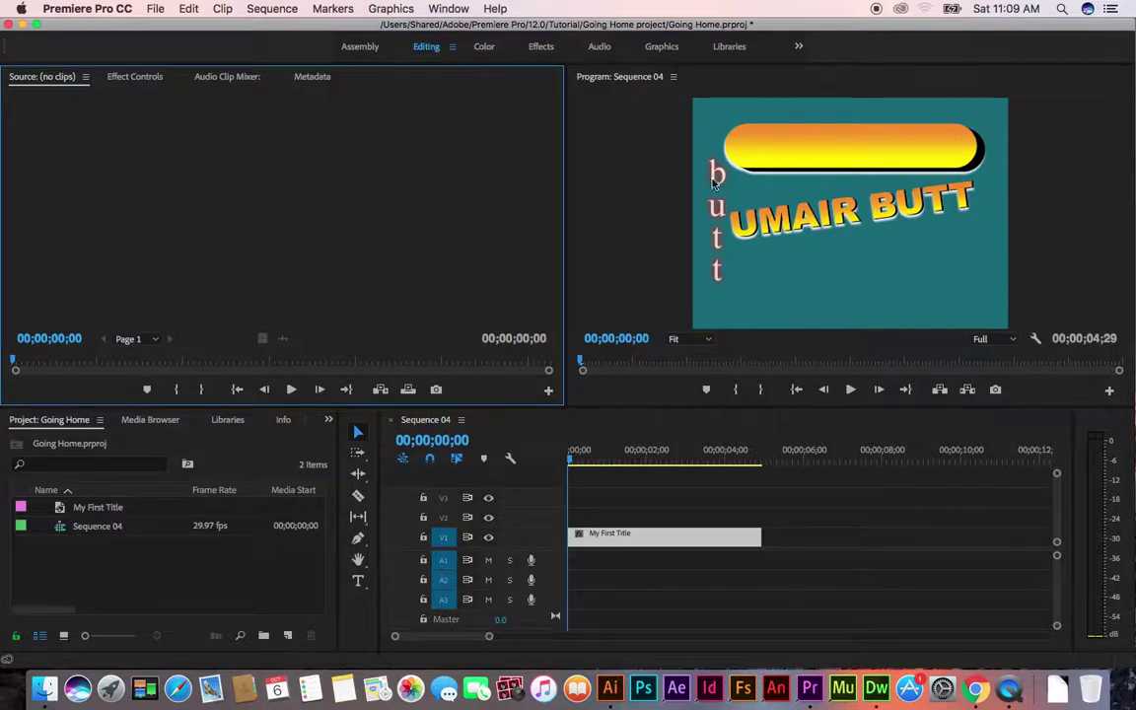
{"action": "double_click", "coordinate": [648, 535]}
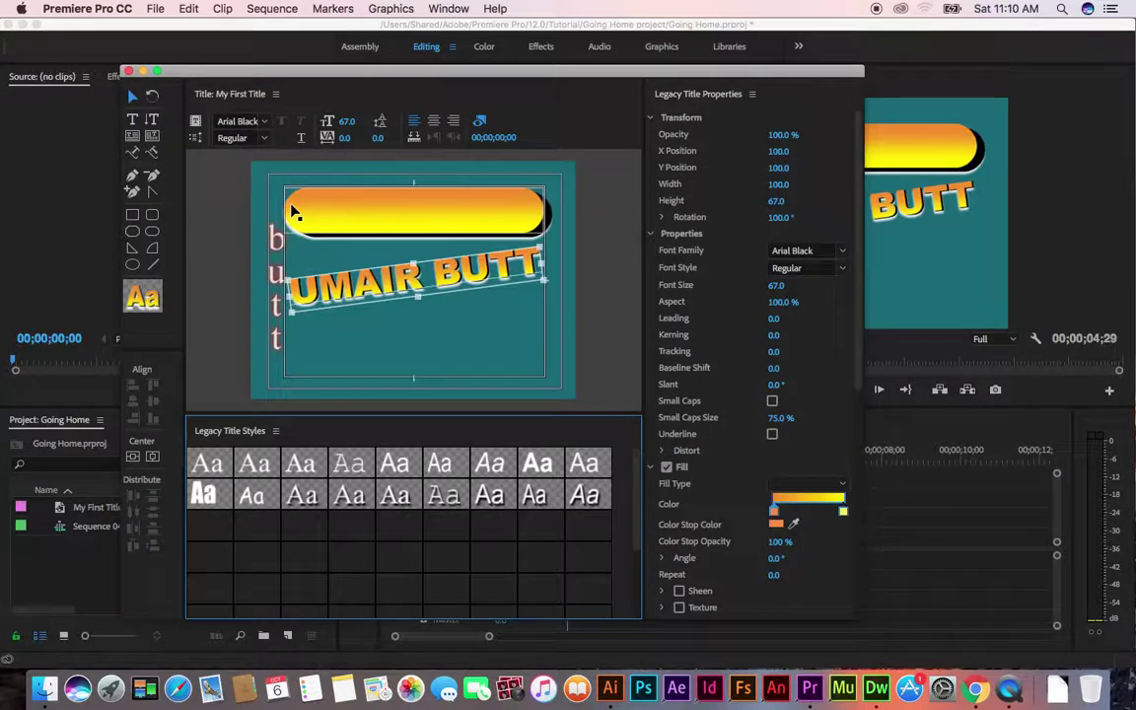
{"action": "left_click", "coordinate": [298, 197]}
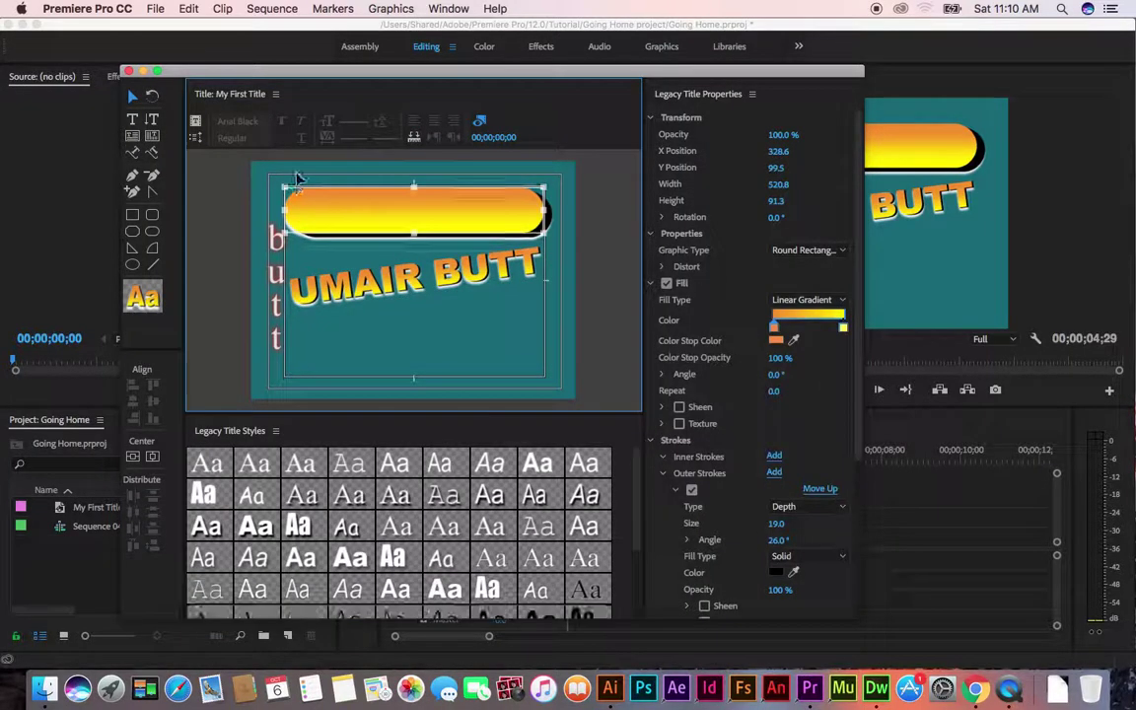
{"action": "left_click", "coordinate": [296, 182]}
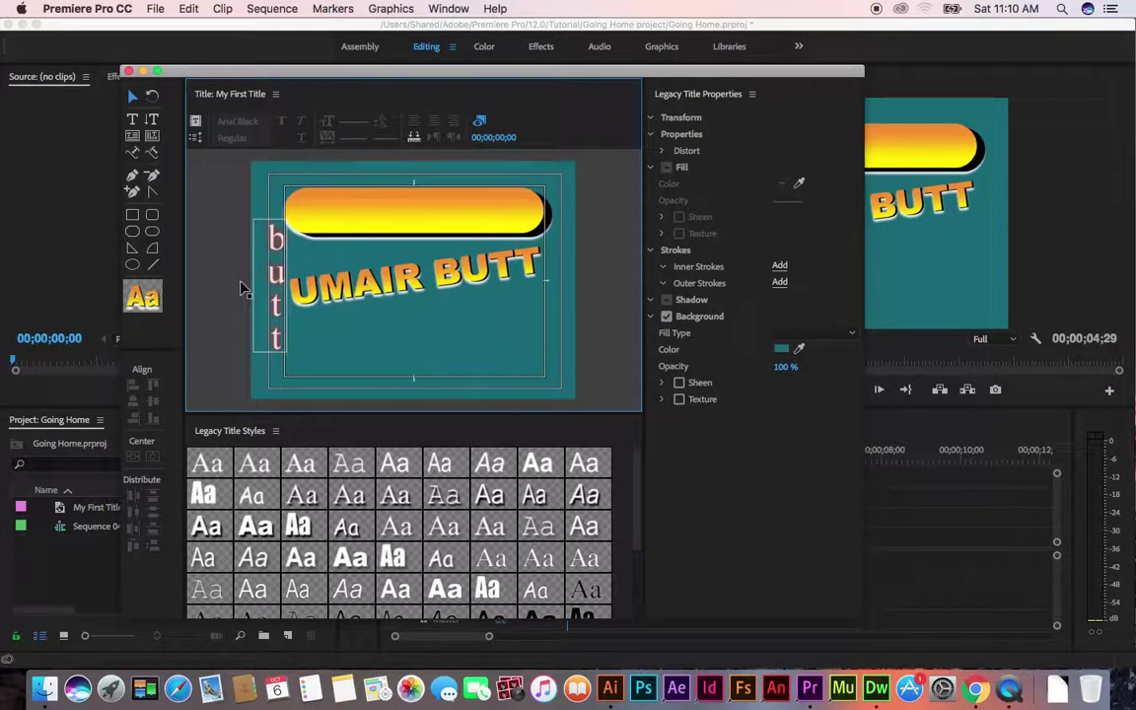
{"action": "left_click", "coordinate": [128, 71]}
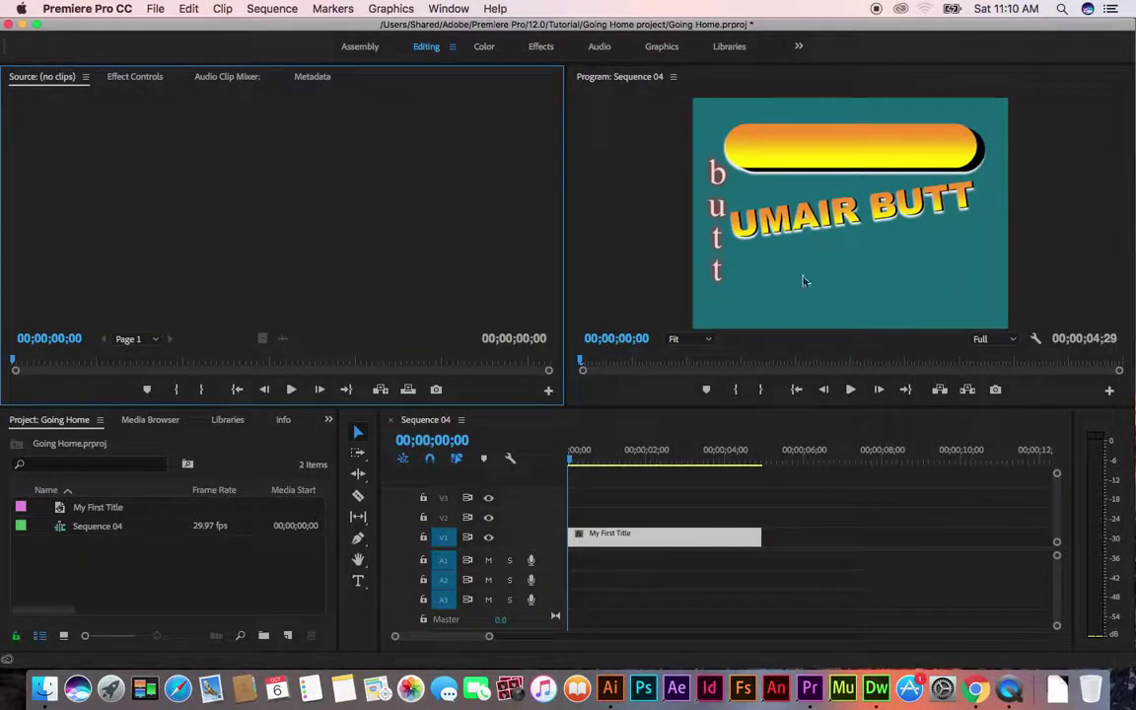